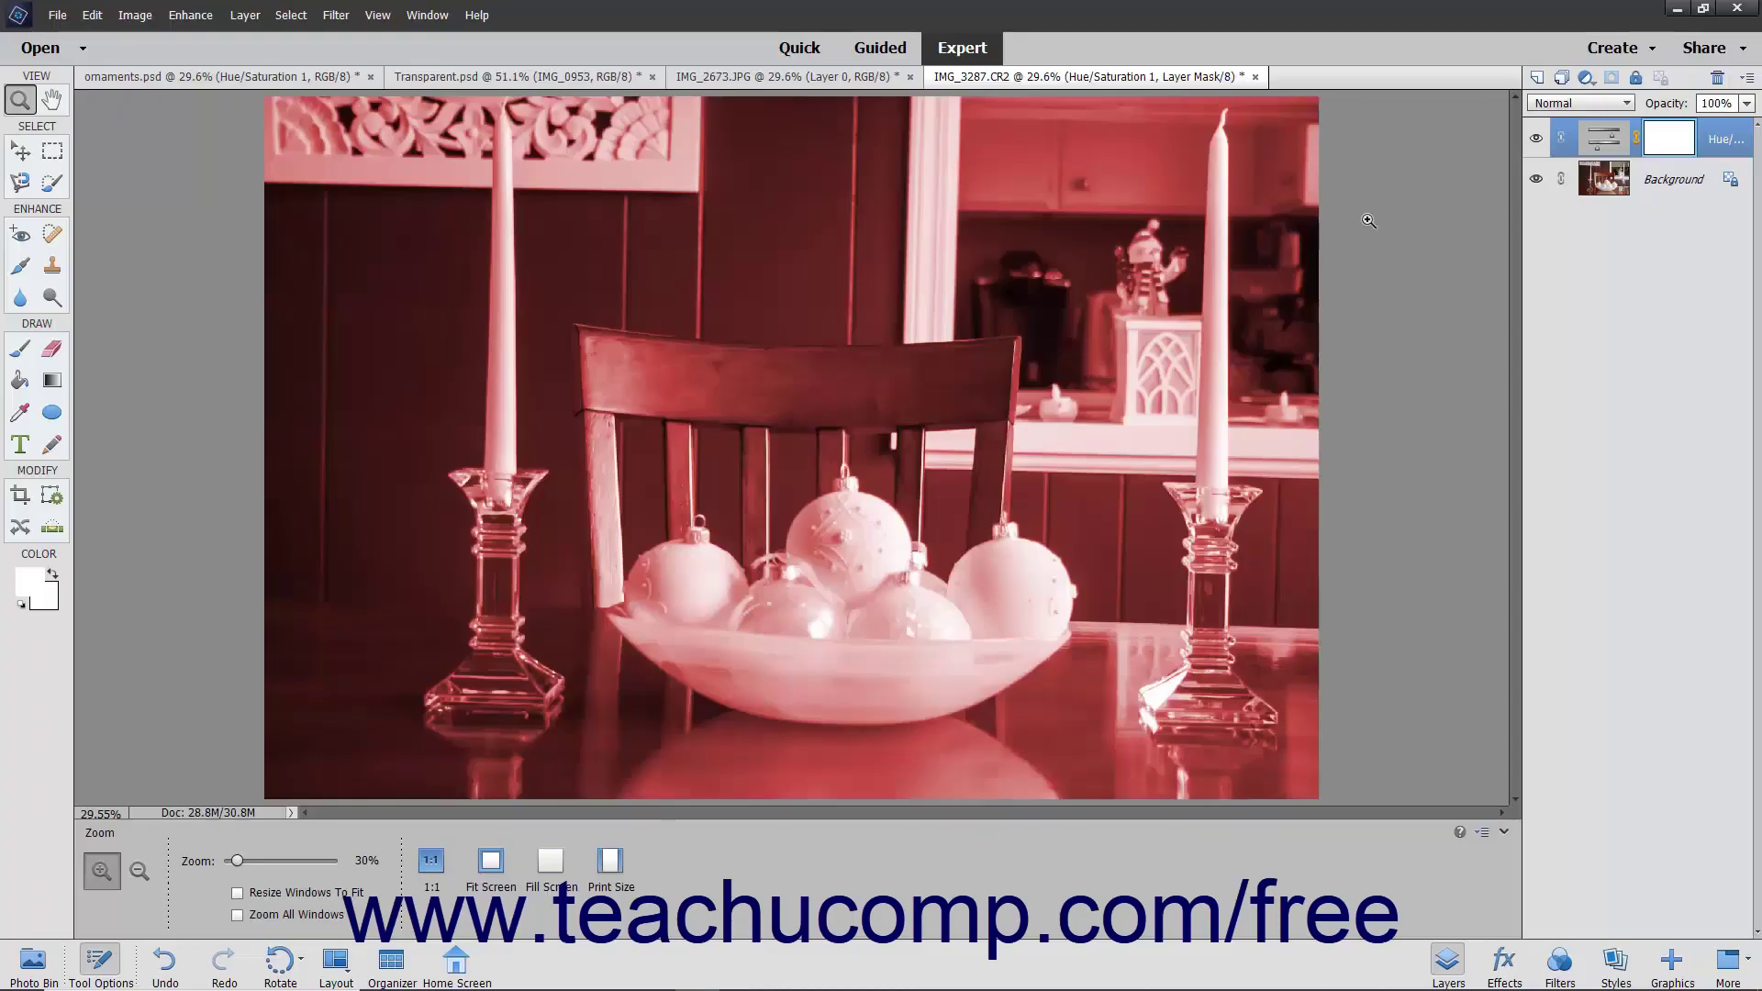
Unlink the layer mask from the Hue/Saturation adjustment layer and link it again
click(1676, 156)
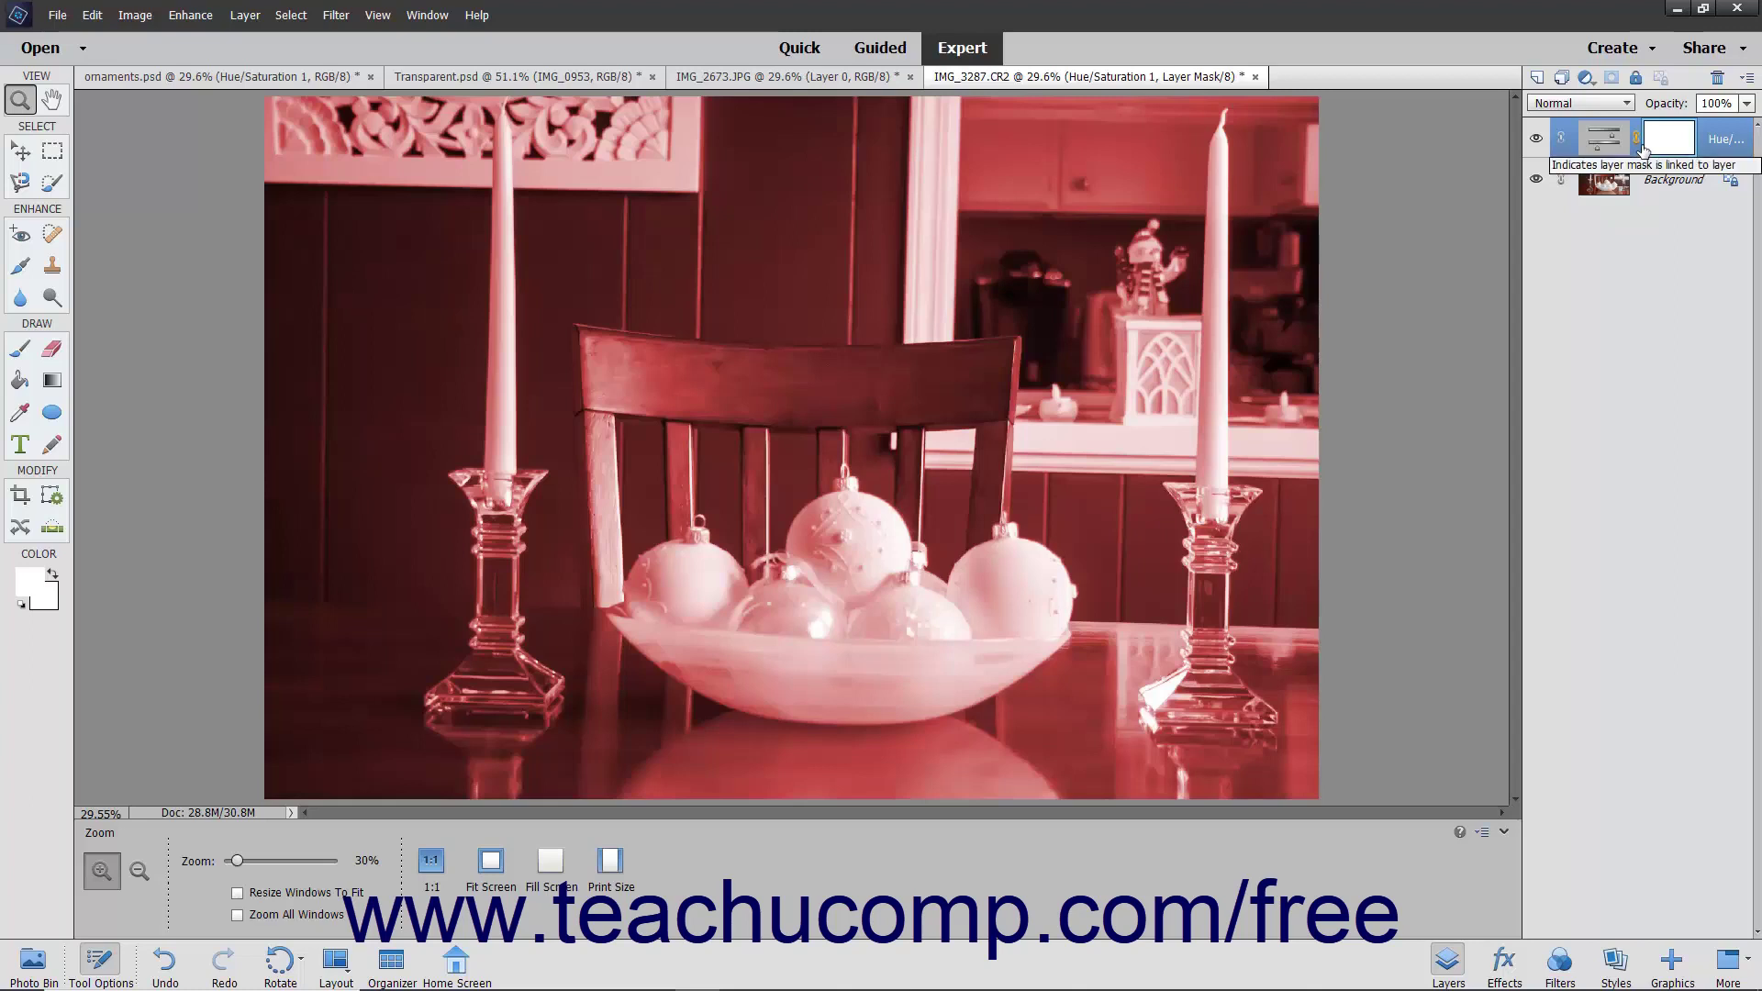
click(1637, 142)
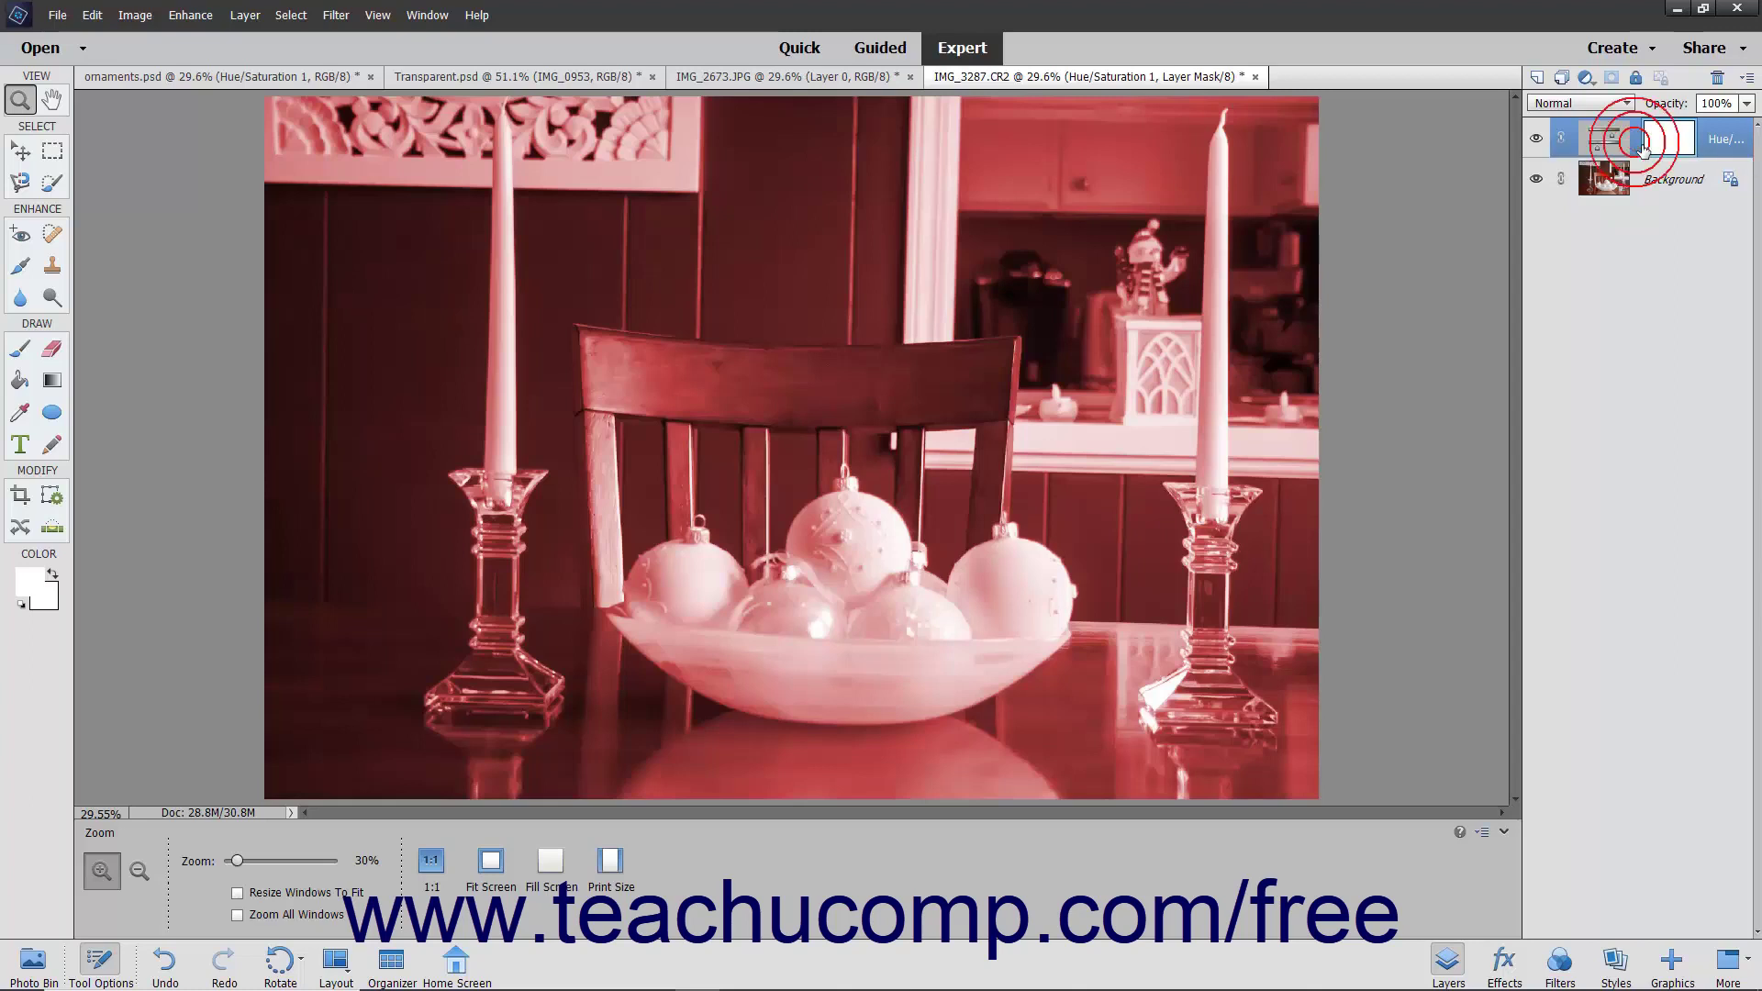
click(1638, 142)
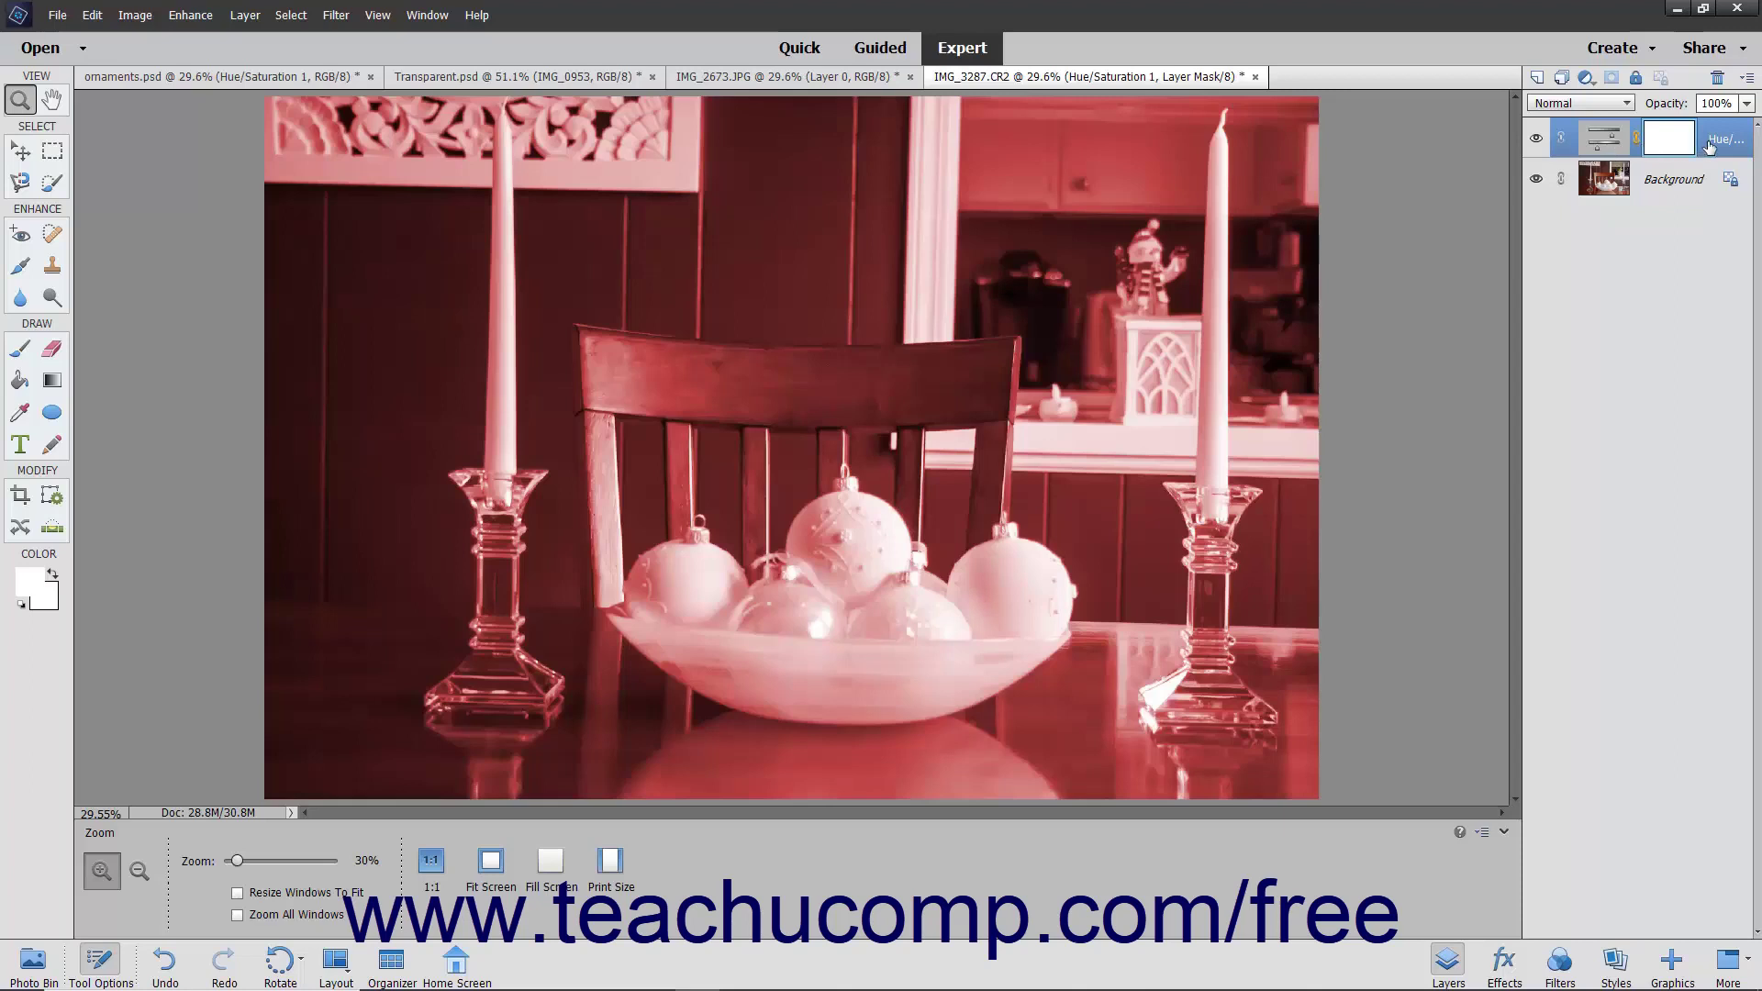
Delete the Hue/Saturation adjustment layer from the image
right_click(1613, 154)
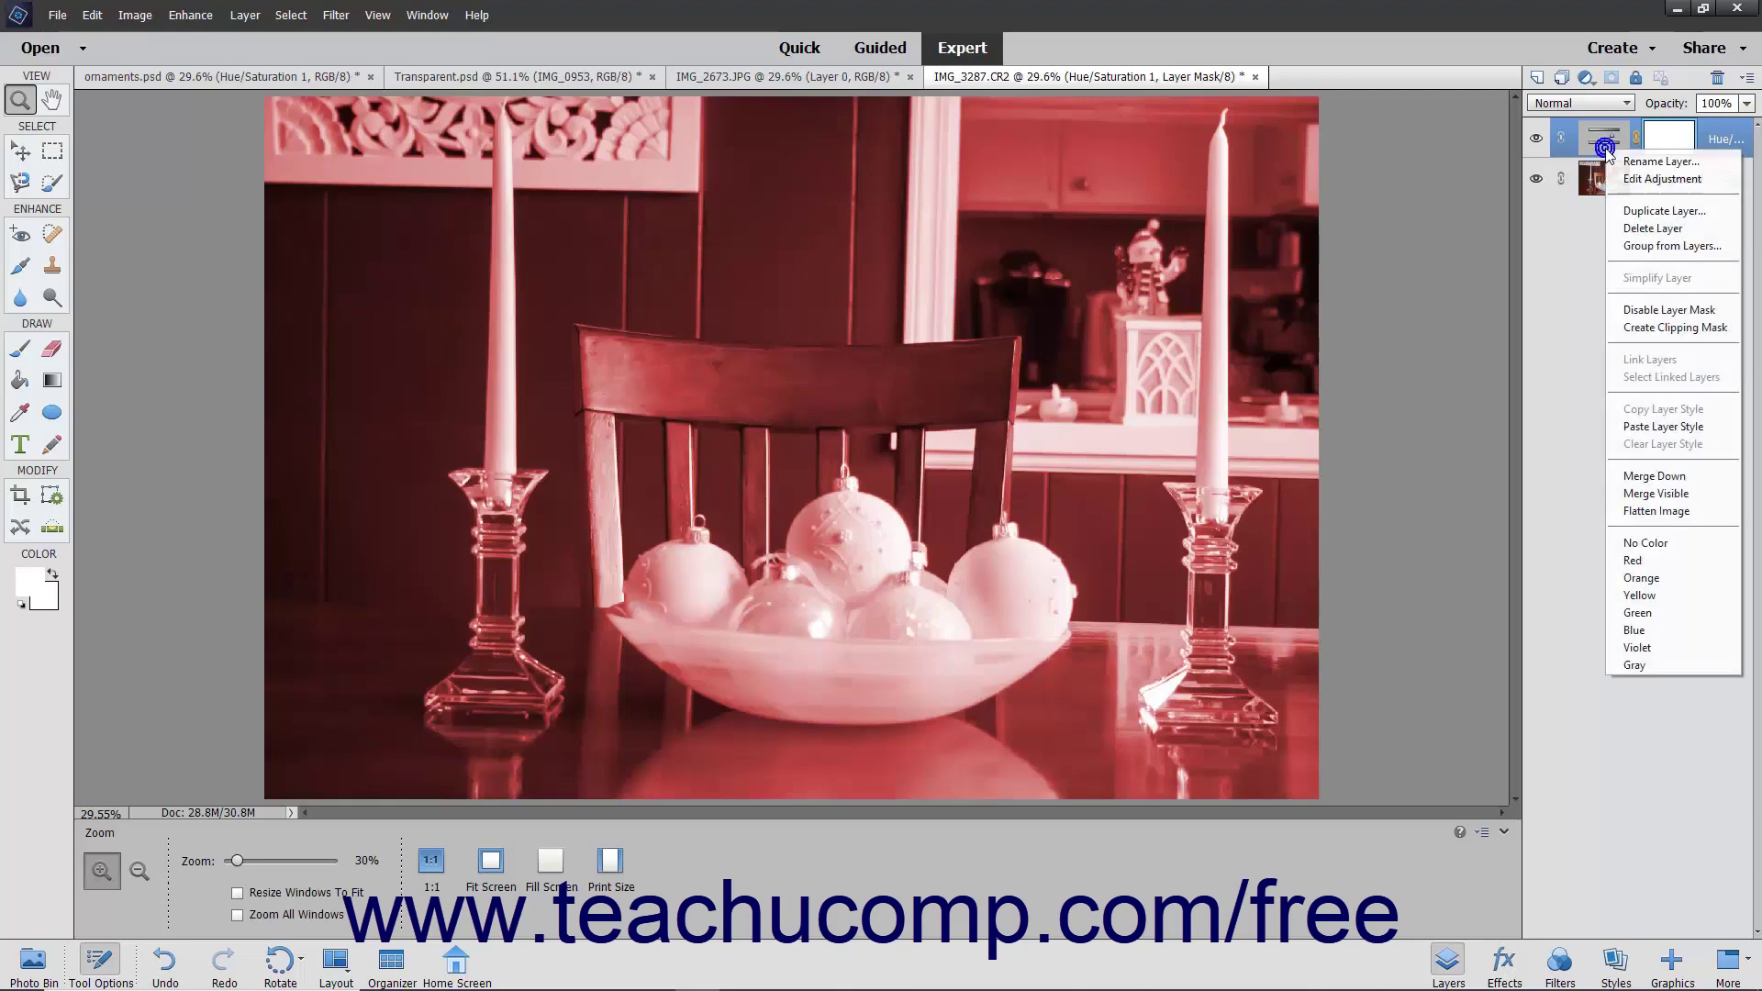
click(1632, 236)
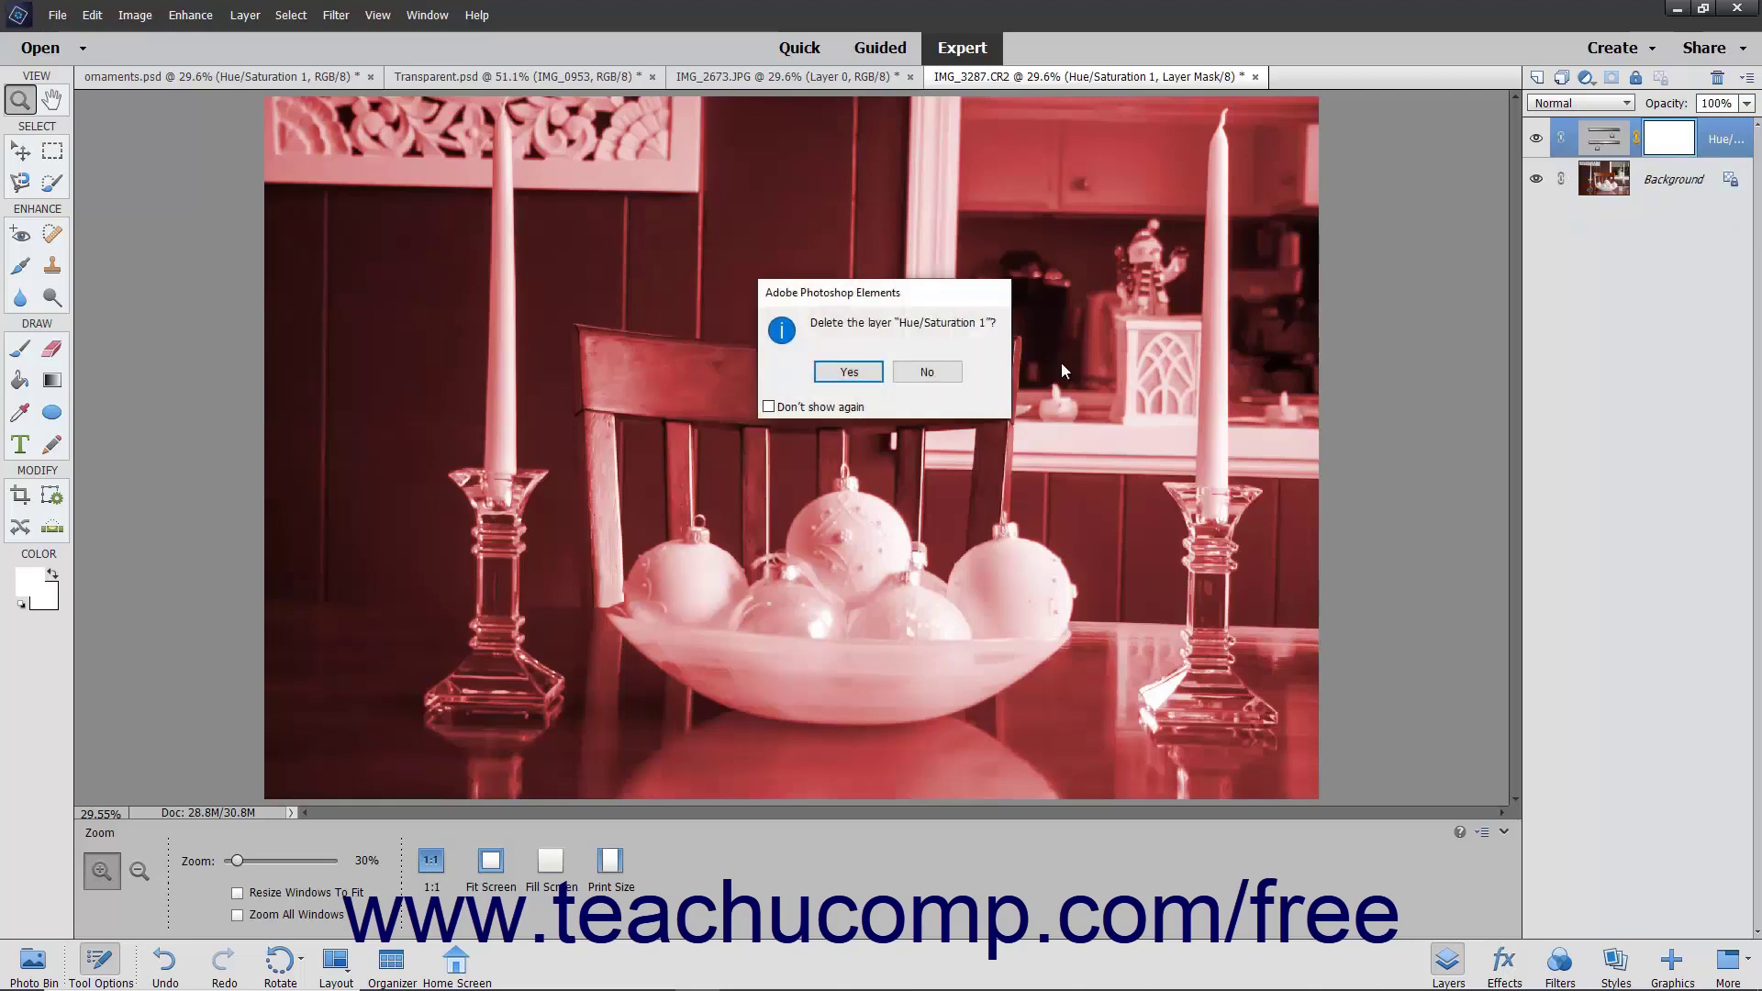
click(833, 372)
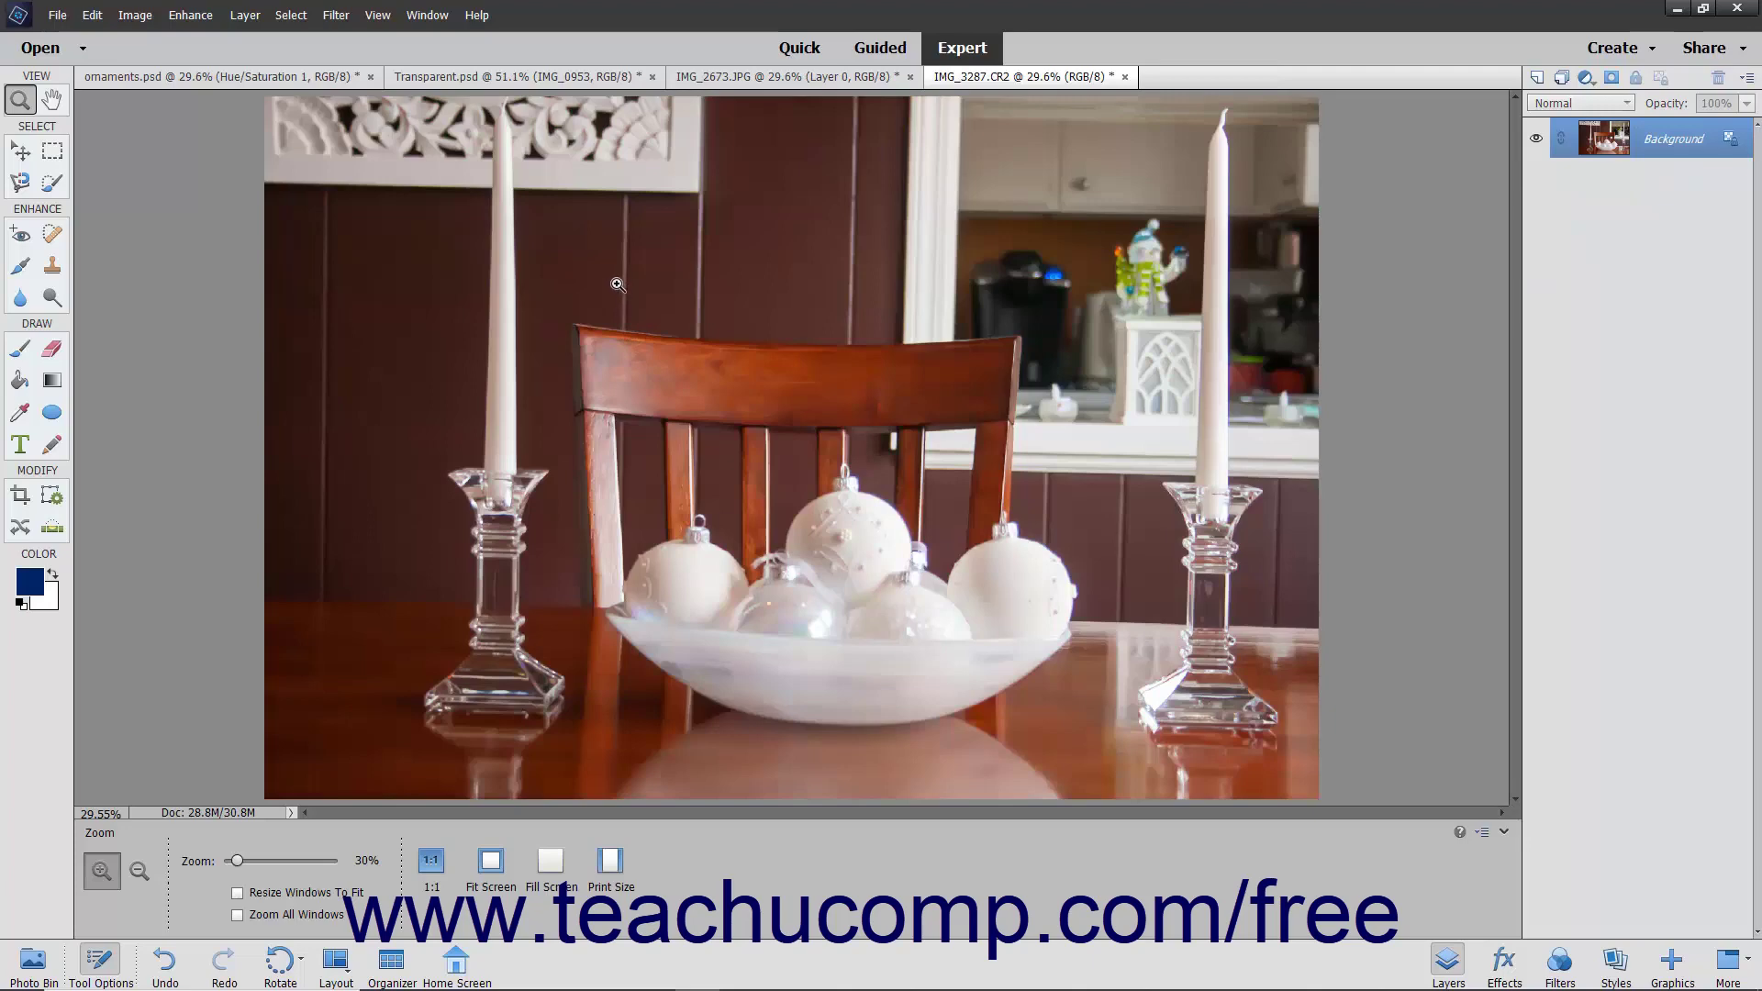
Load the saved Ornaments selection as a new selection
click(292, 14)
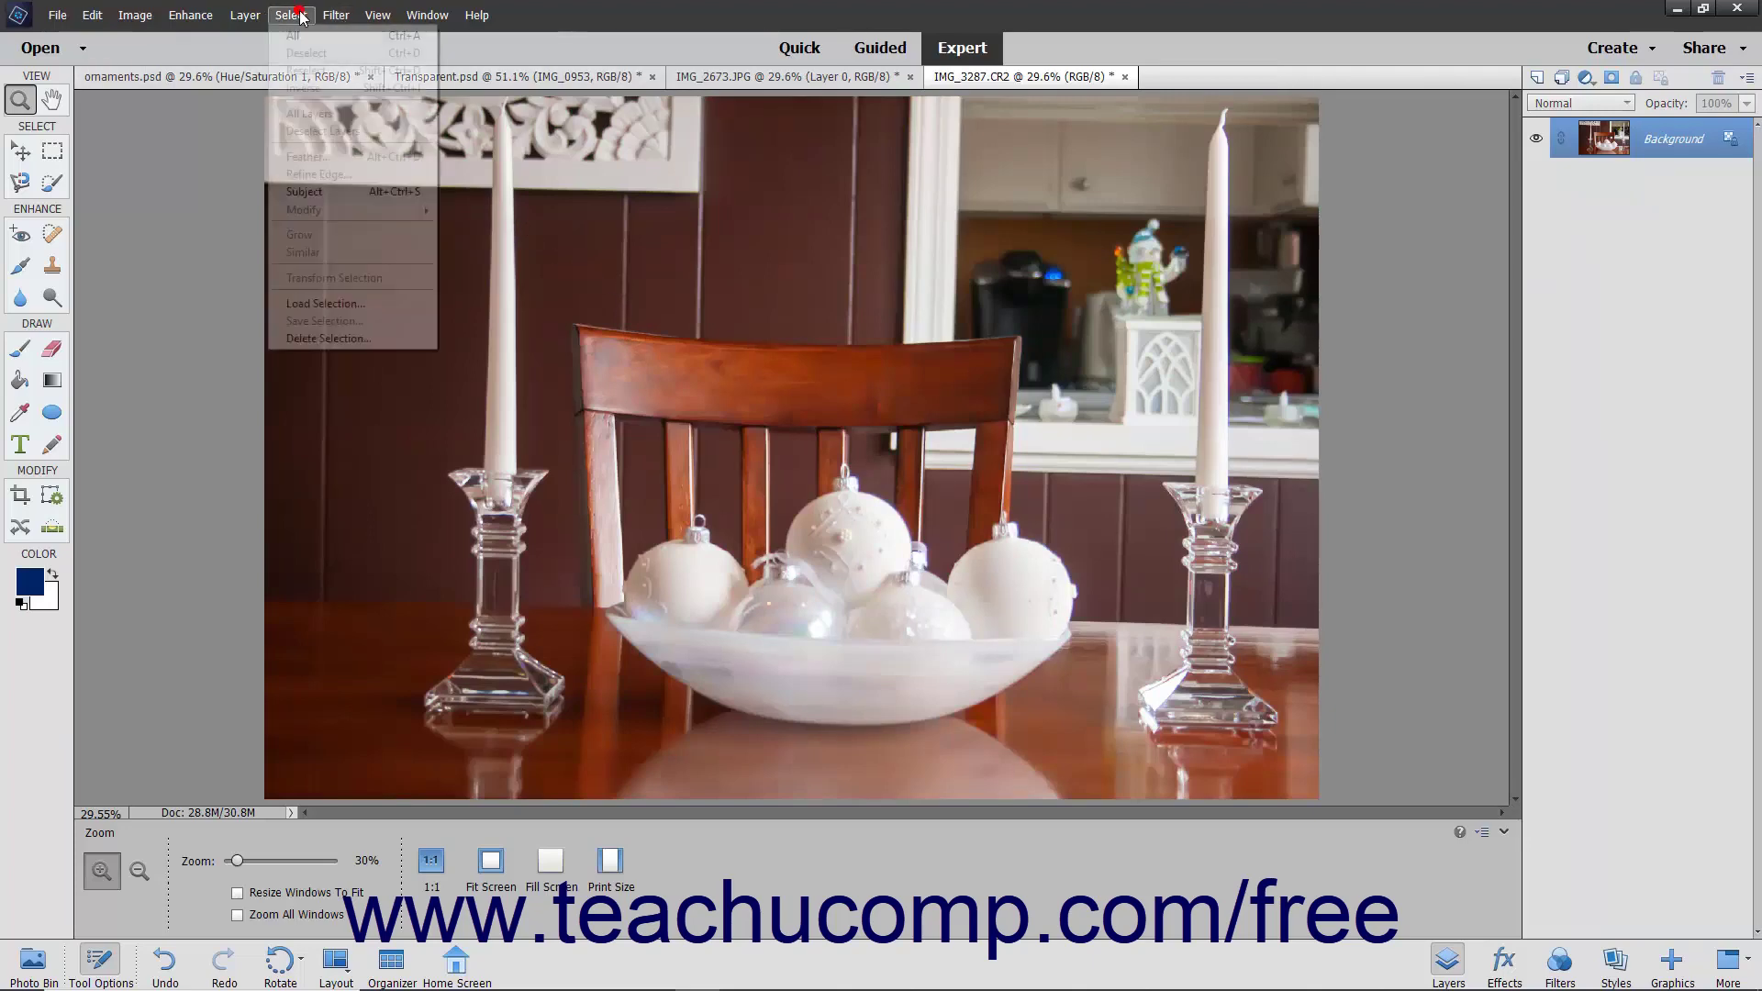
click(345, 303)
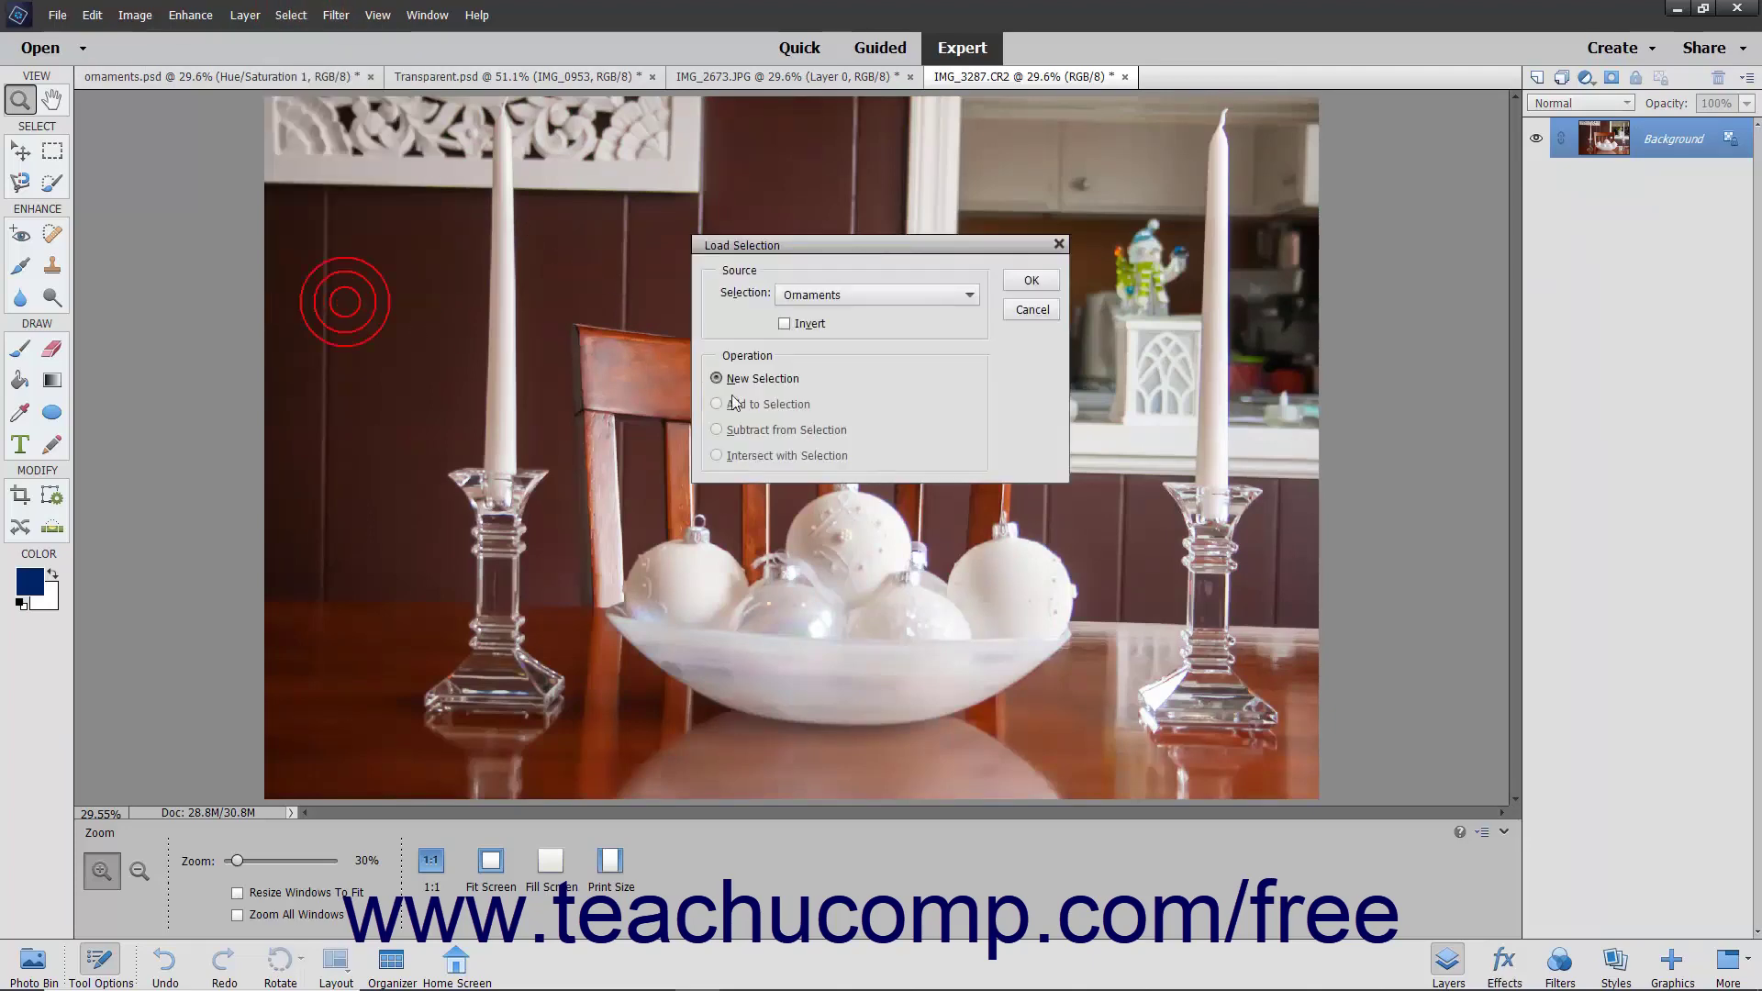
click(1029, 280)
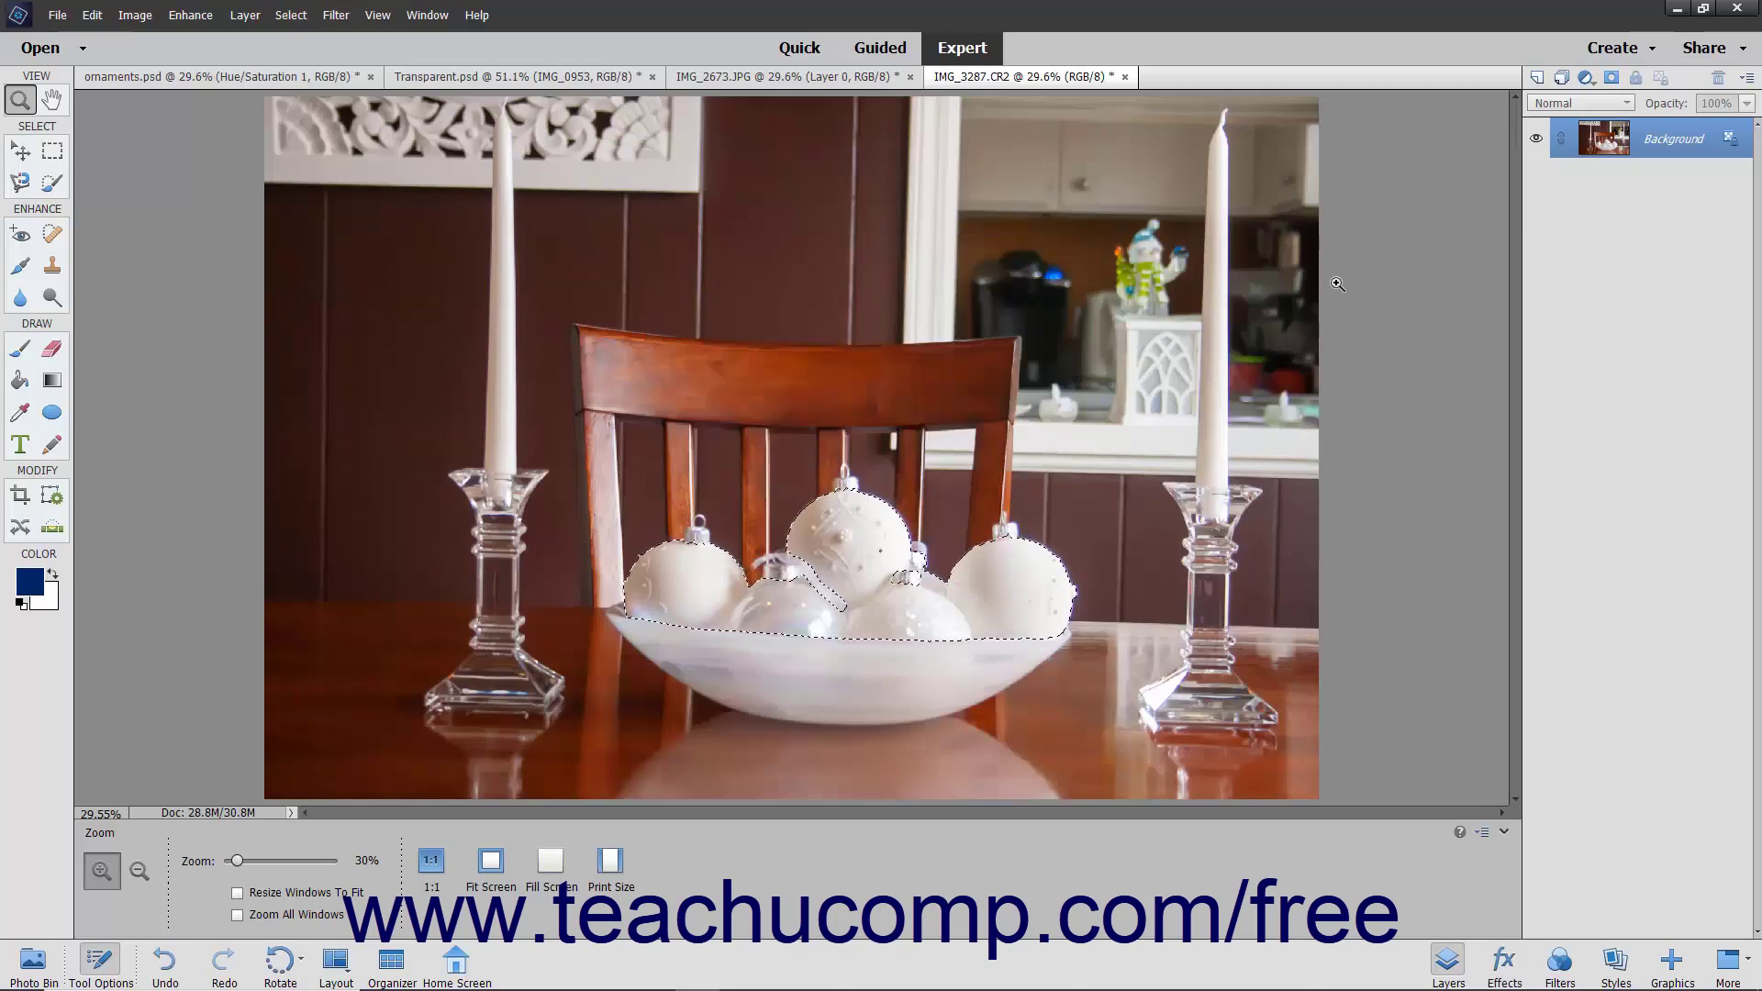
Create a Solid Color fill layer from the ornament selection with the dark blue colour #0d2f68
click(1583, 79)
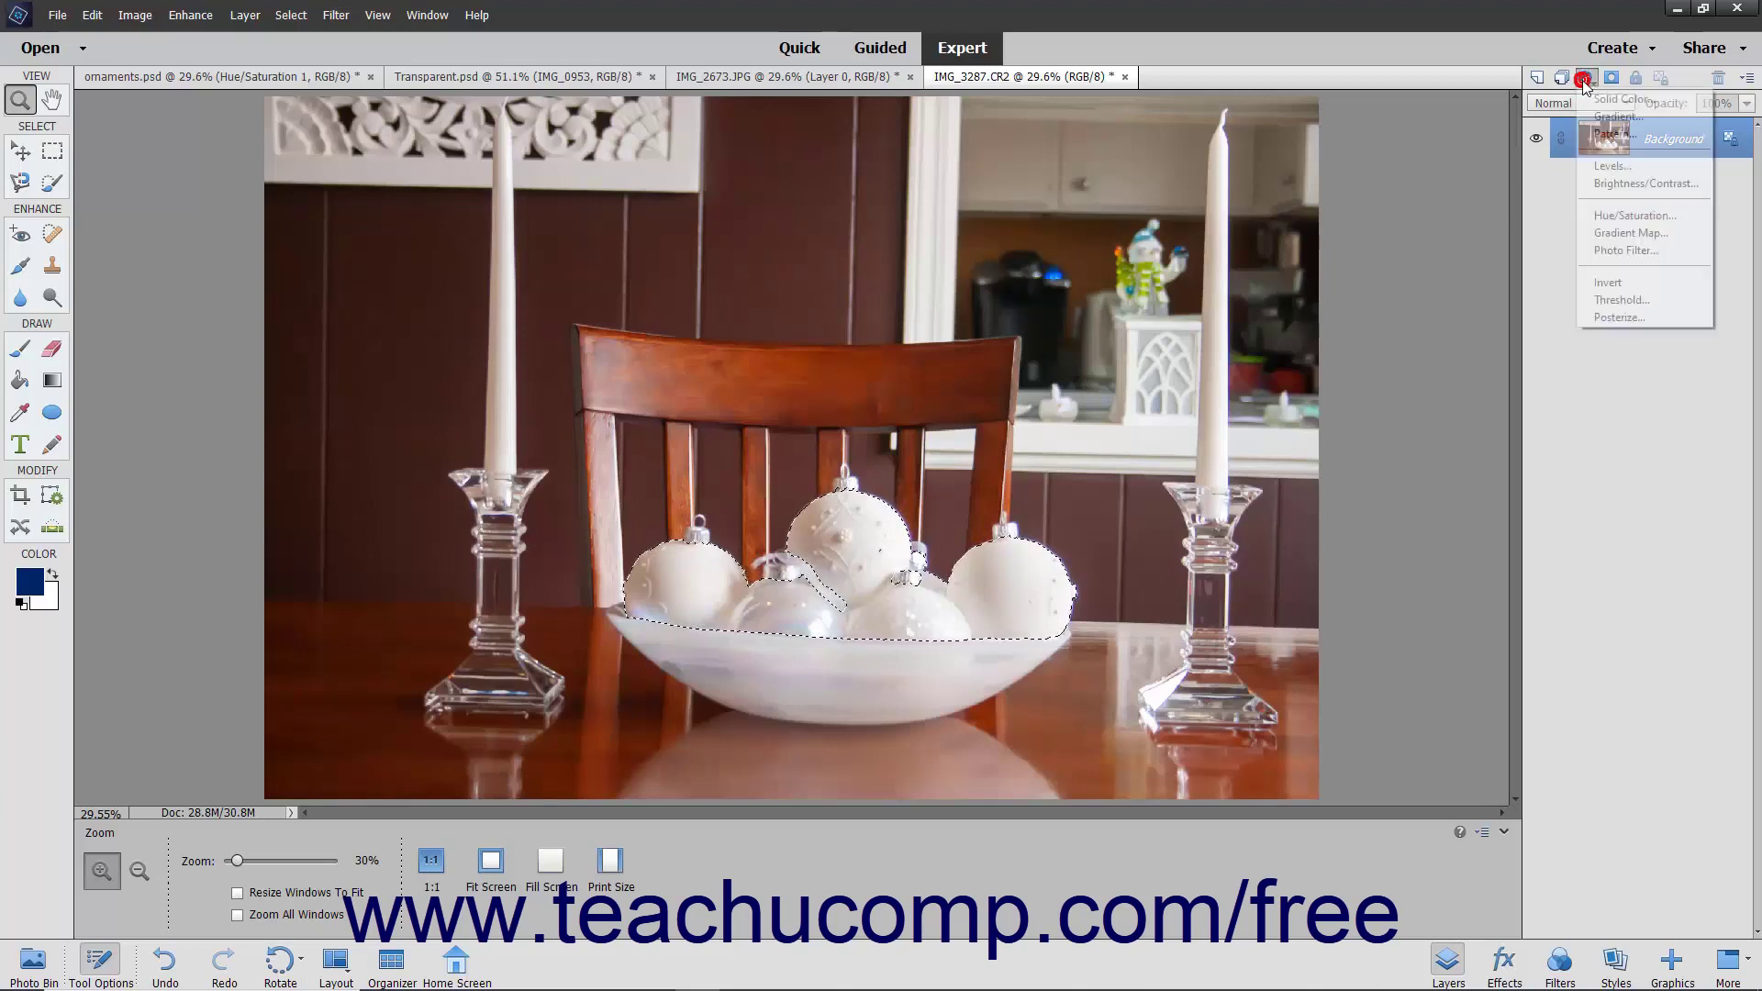
click(1617, 99)
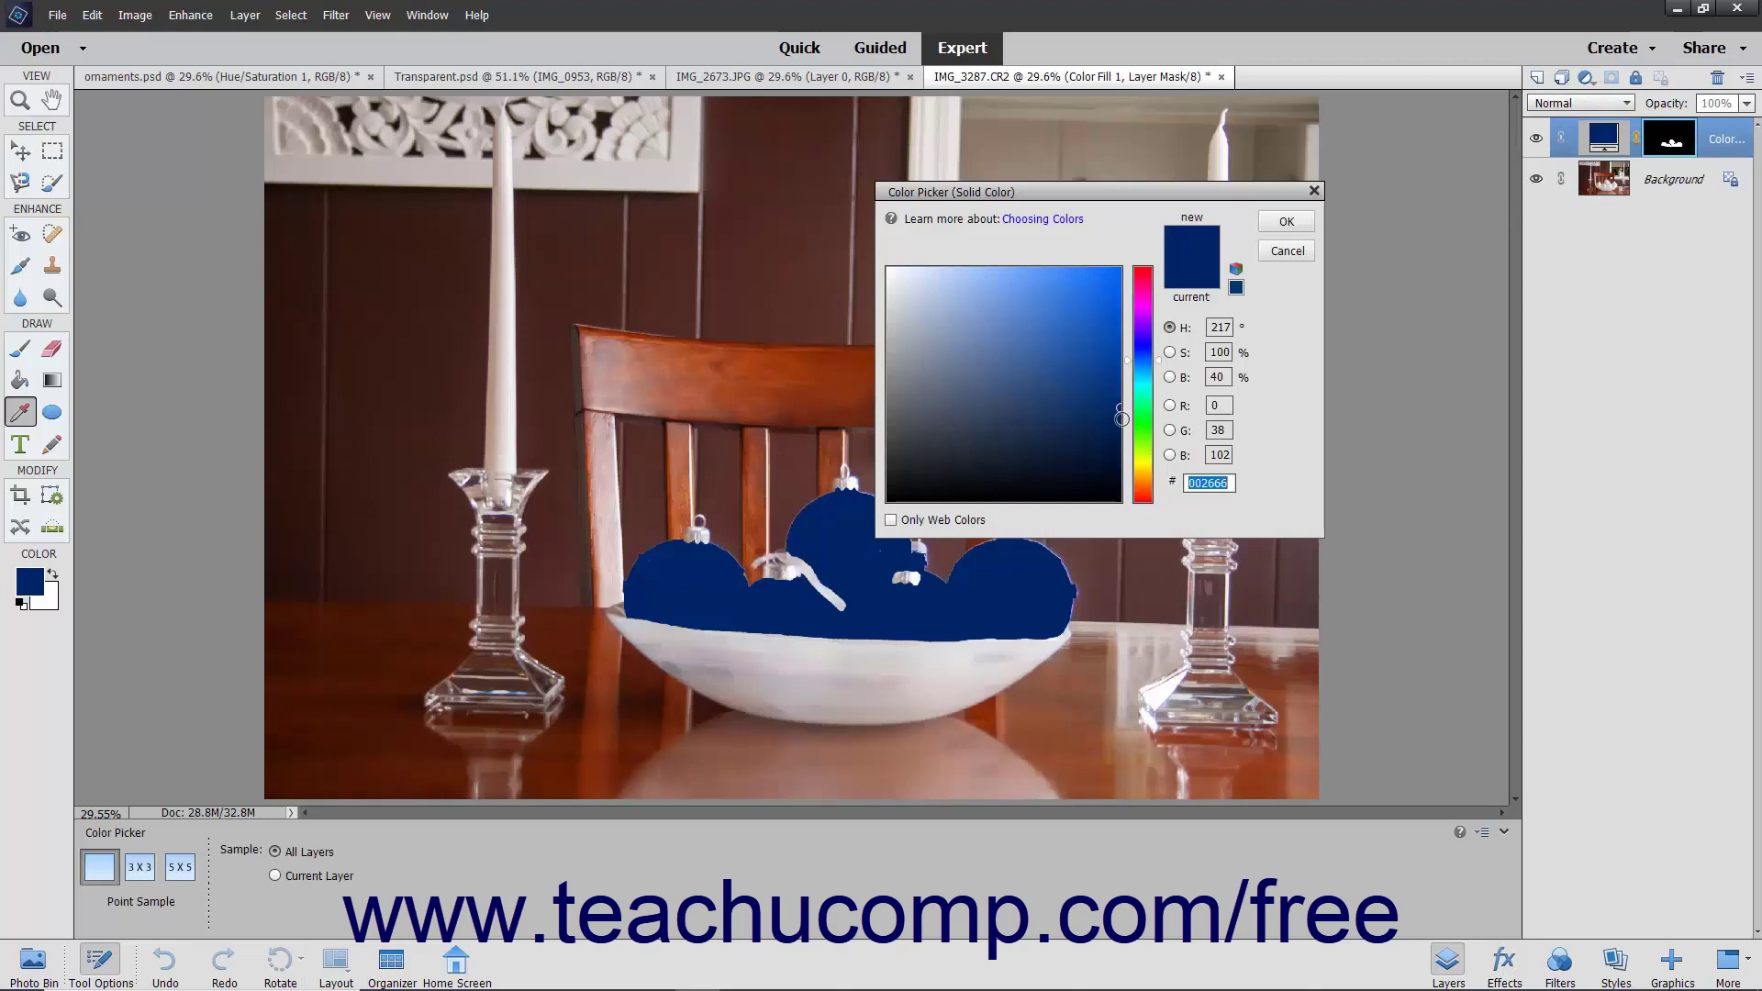
drag(1121, 418, 1091, 406)
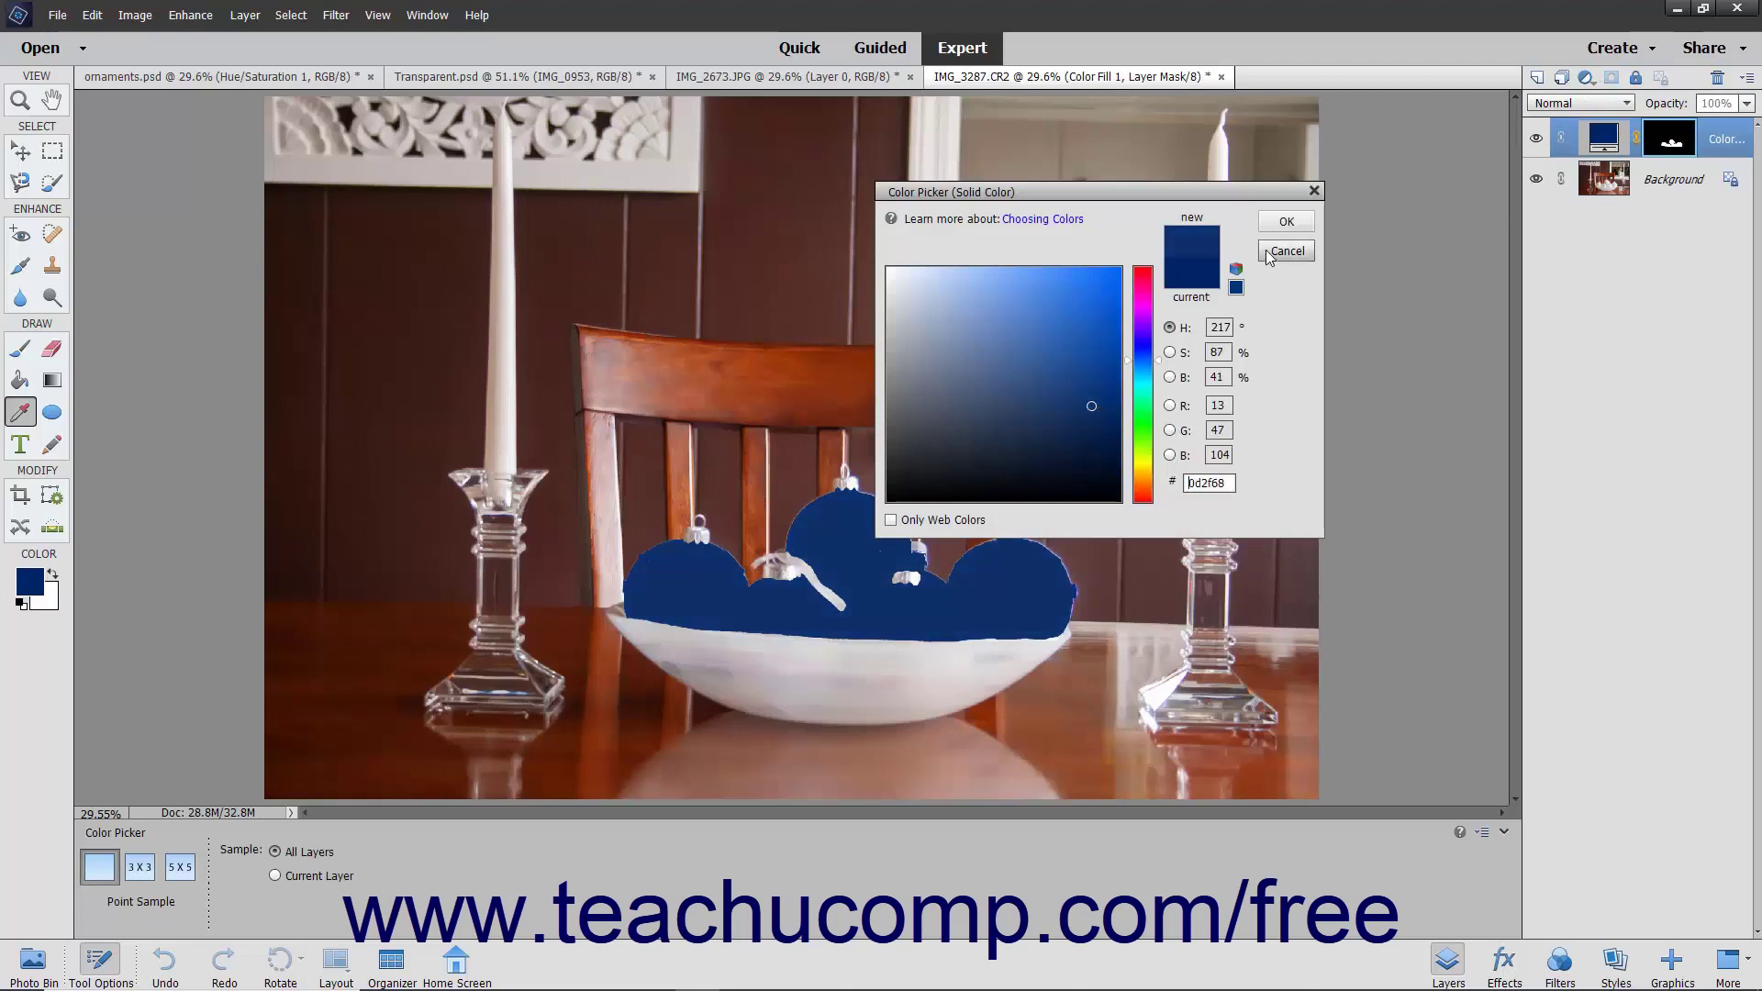
click(1287, 222)
key(z)
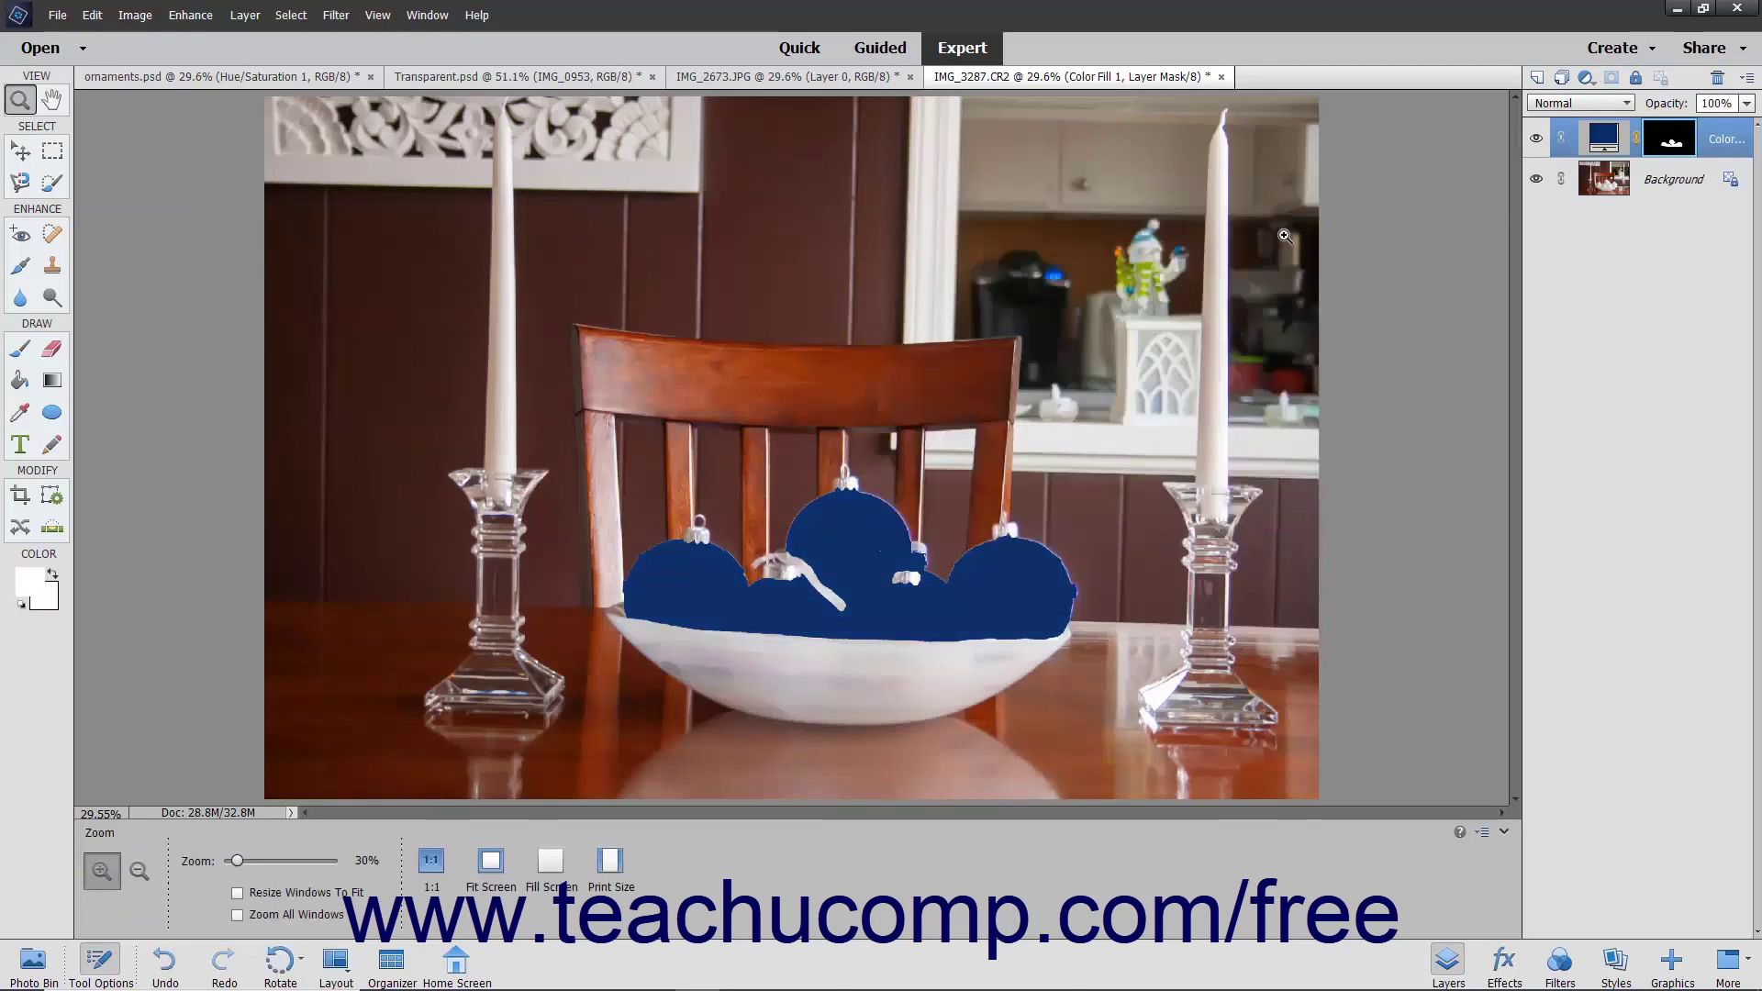
Lower the solid colour fill layer's opacity to 40% and make its layer mask active
click(1746, 103)
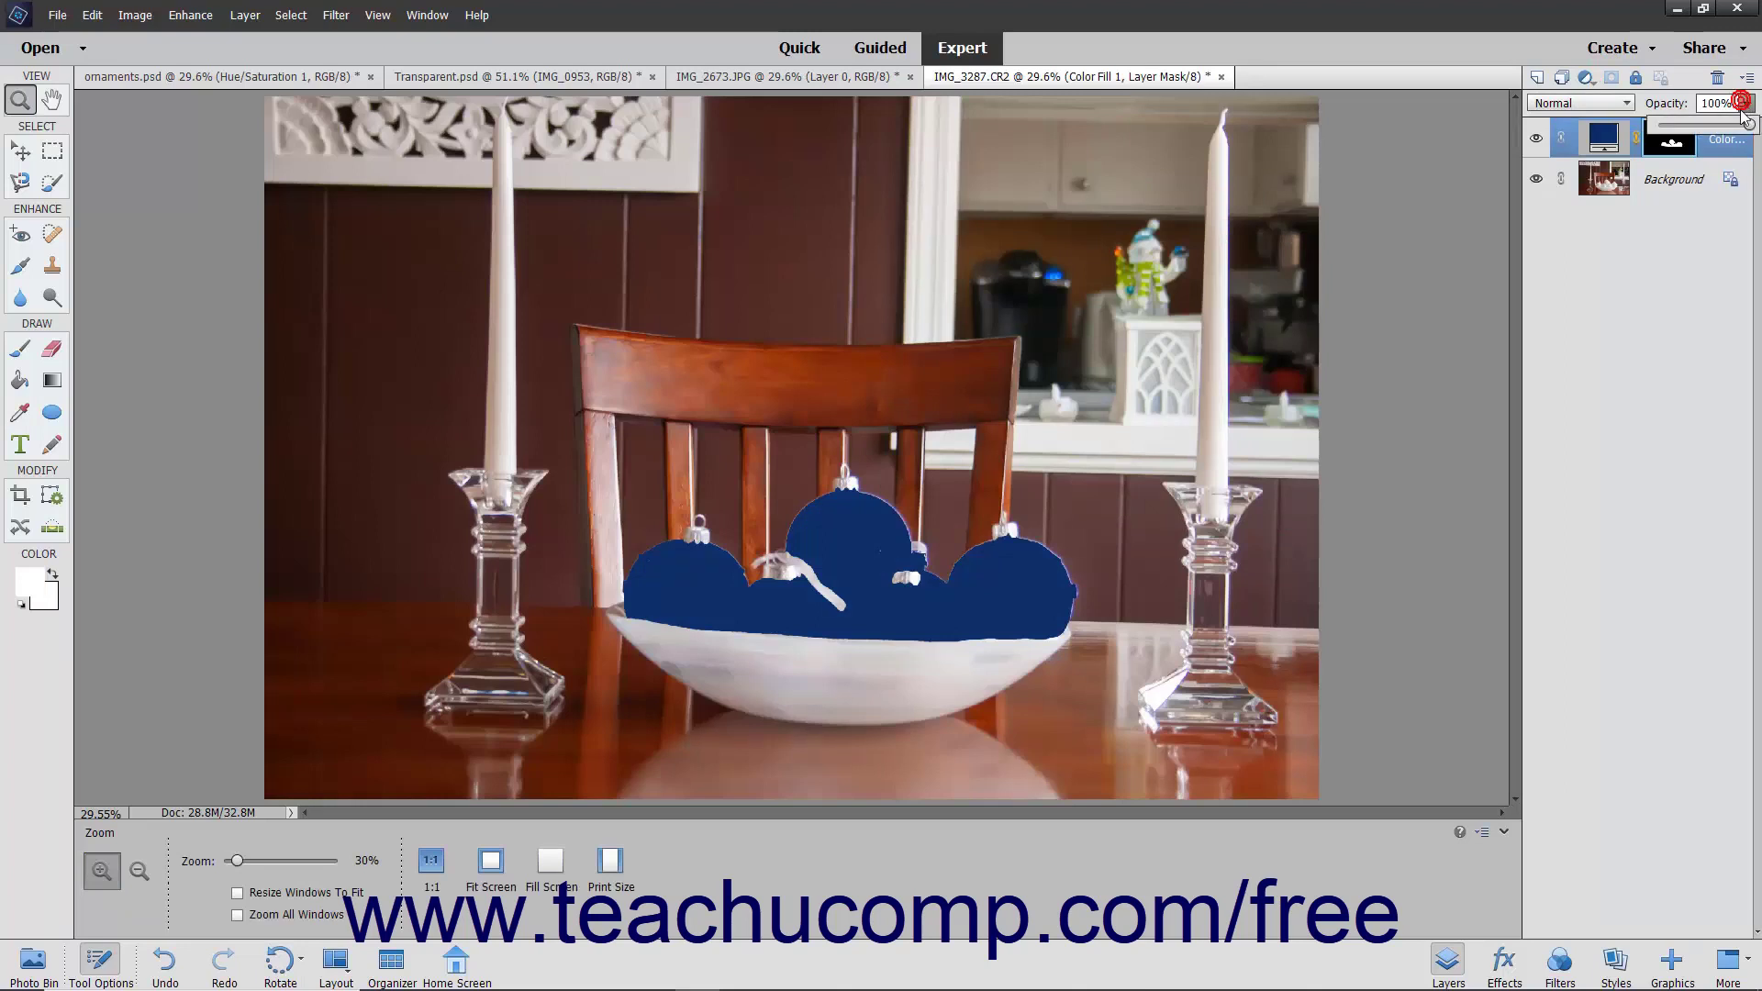
drag(1746, 126, 1697, 129)
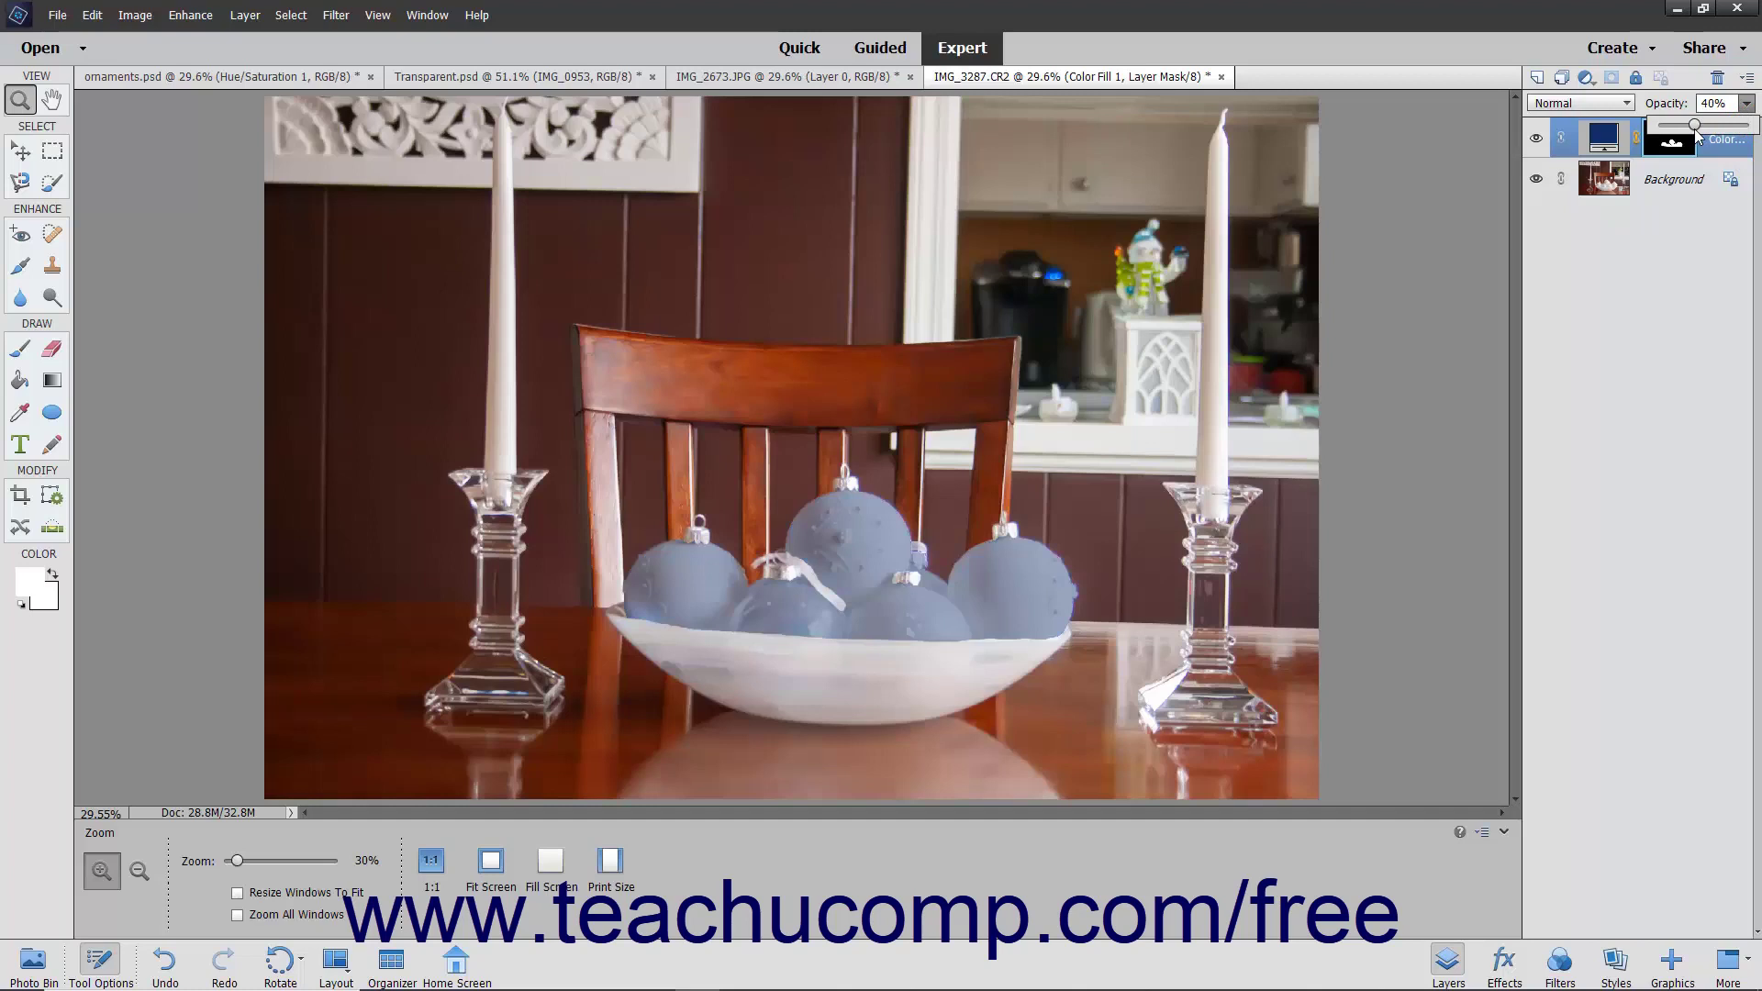
click(1651, 230)
click(1682, 147)
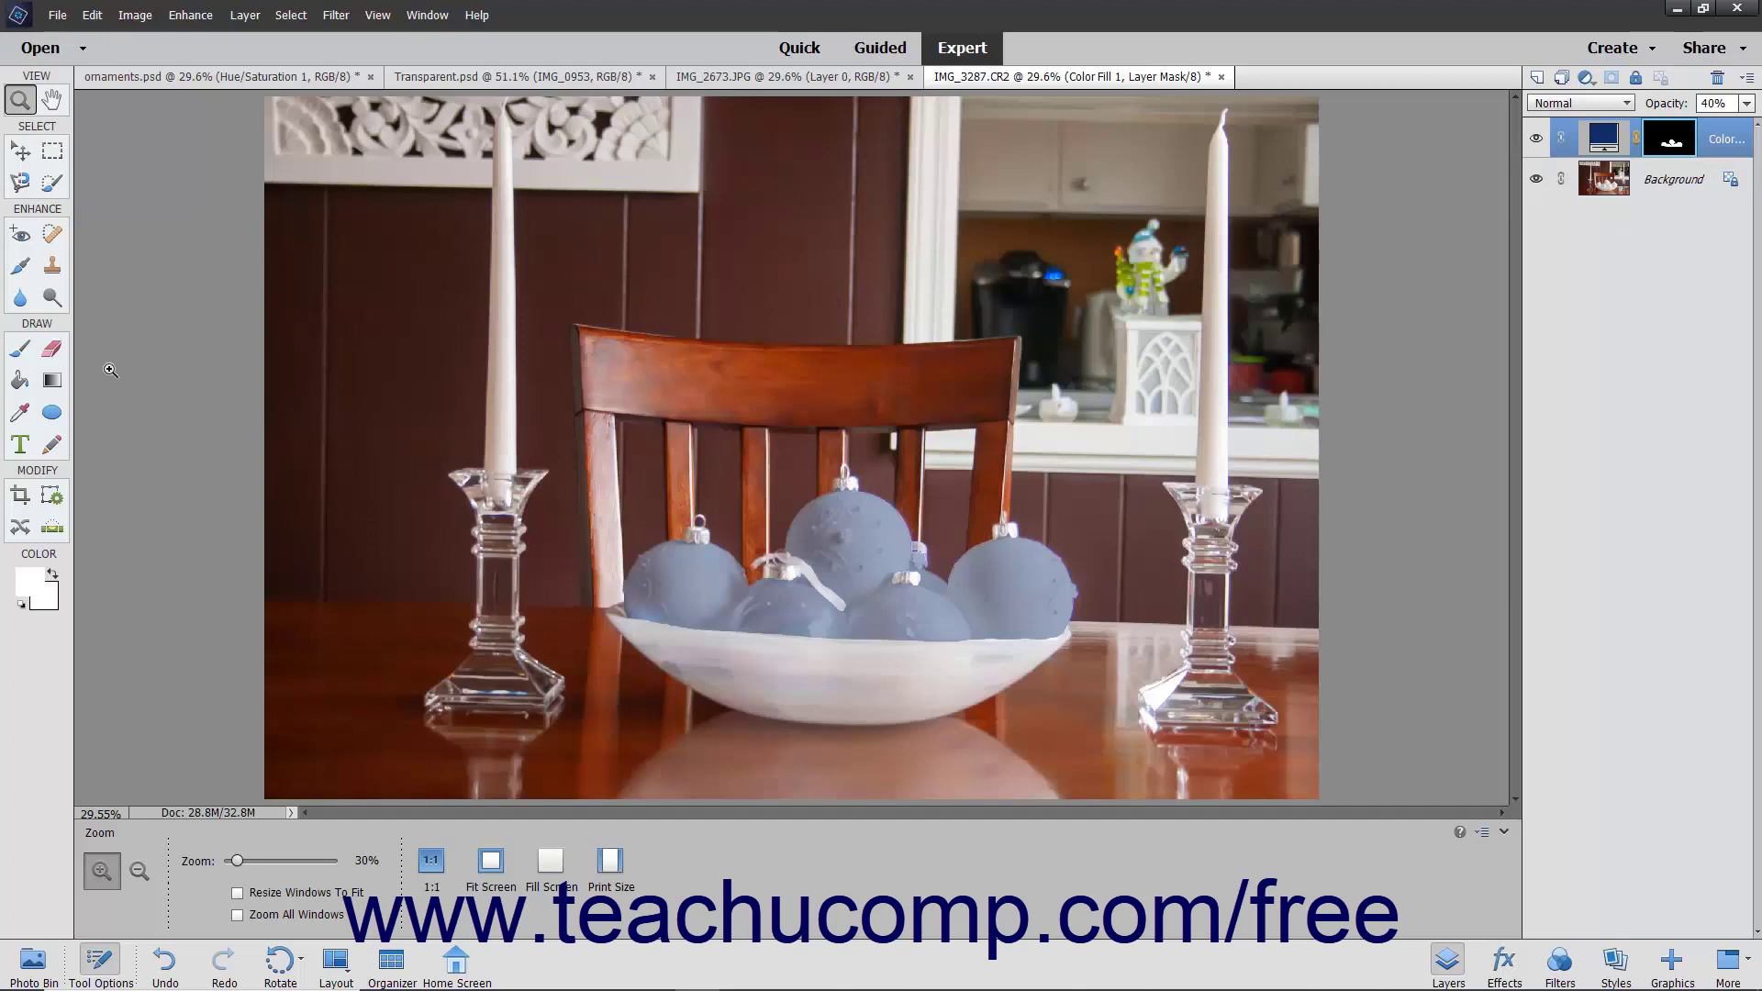
Shrink the Brush to 43 px and paint white over the glass bowl in the fill layer's mask
click(20, 349)
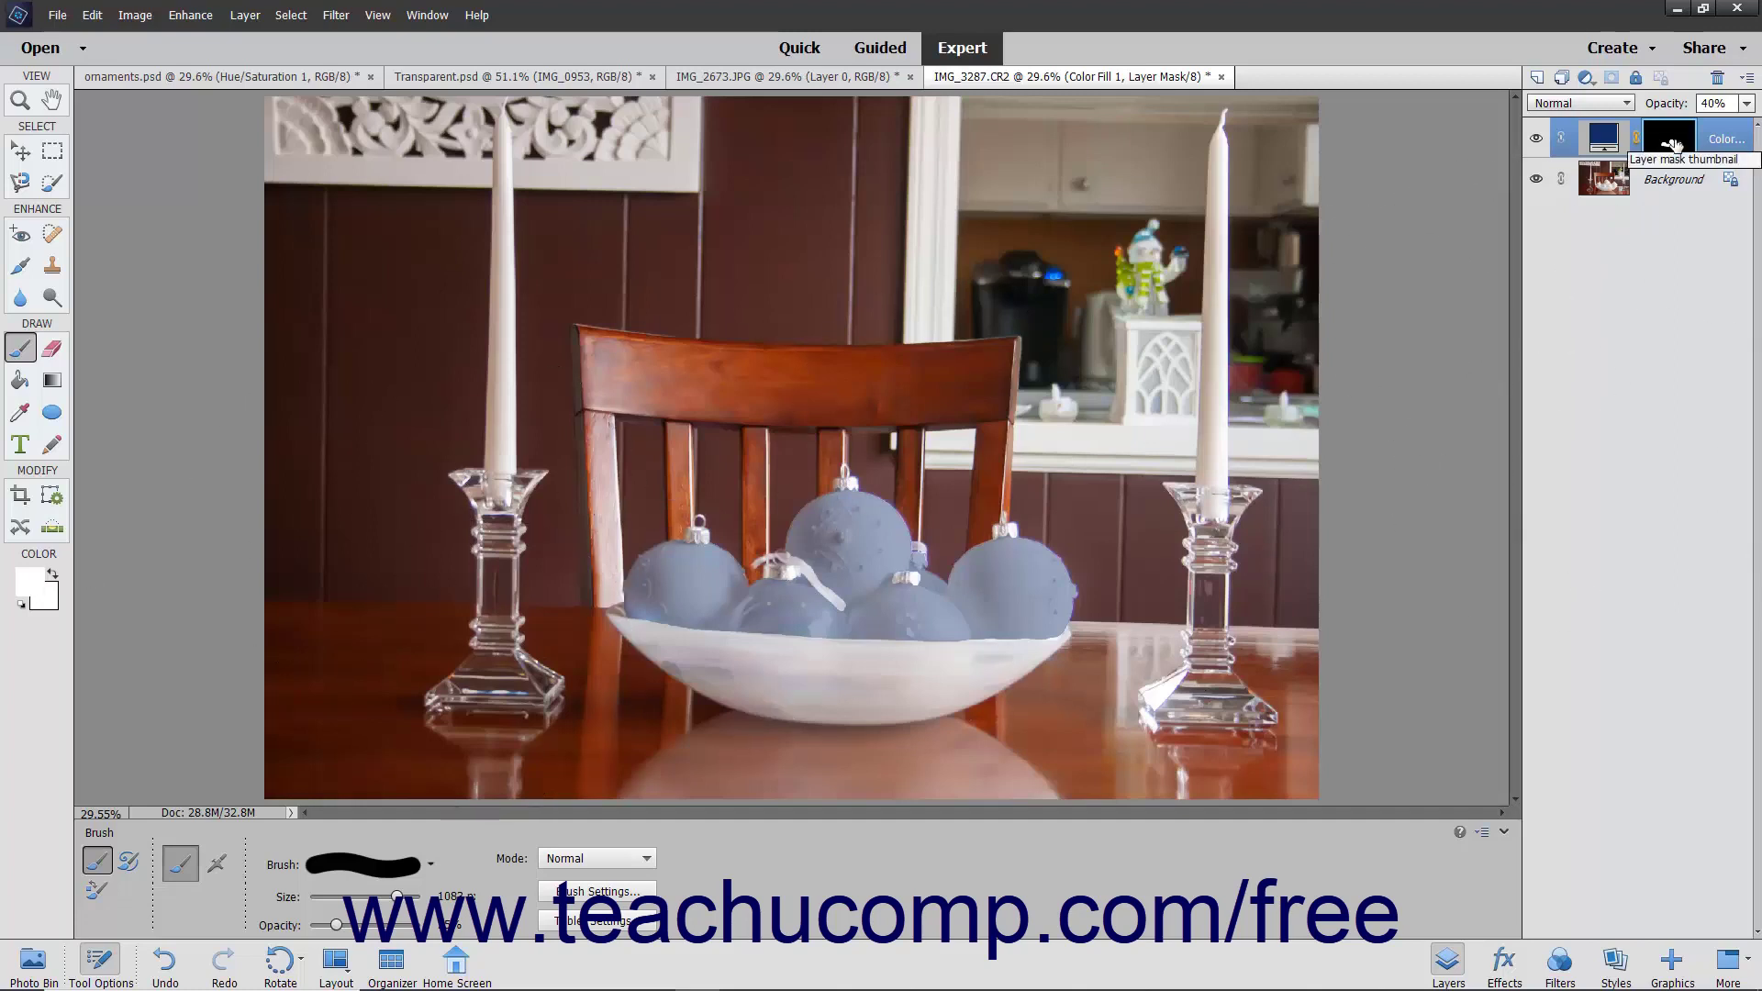
key(bracketleft)
key(bracketleft)
key(bracketleft)
key(bracketleft)
key(bracketleft)
key(bracketleft)
key(bracketleft)
key(bracketleft)
key(bracketleft)
key(bracketleft)
key(bracketleft)
key(bracketleft)
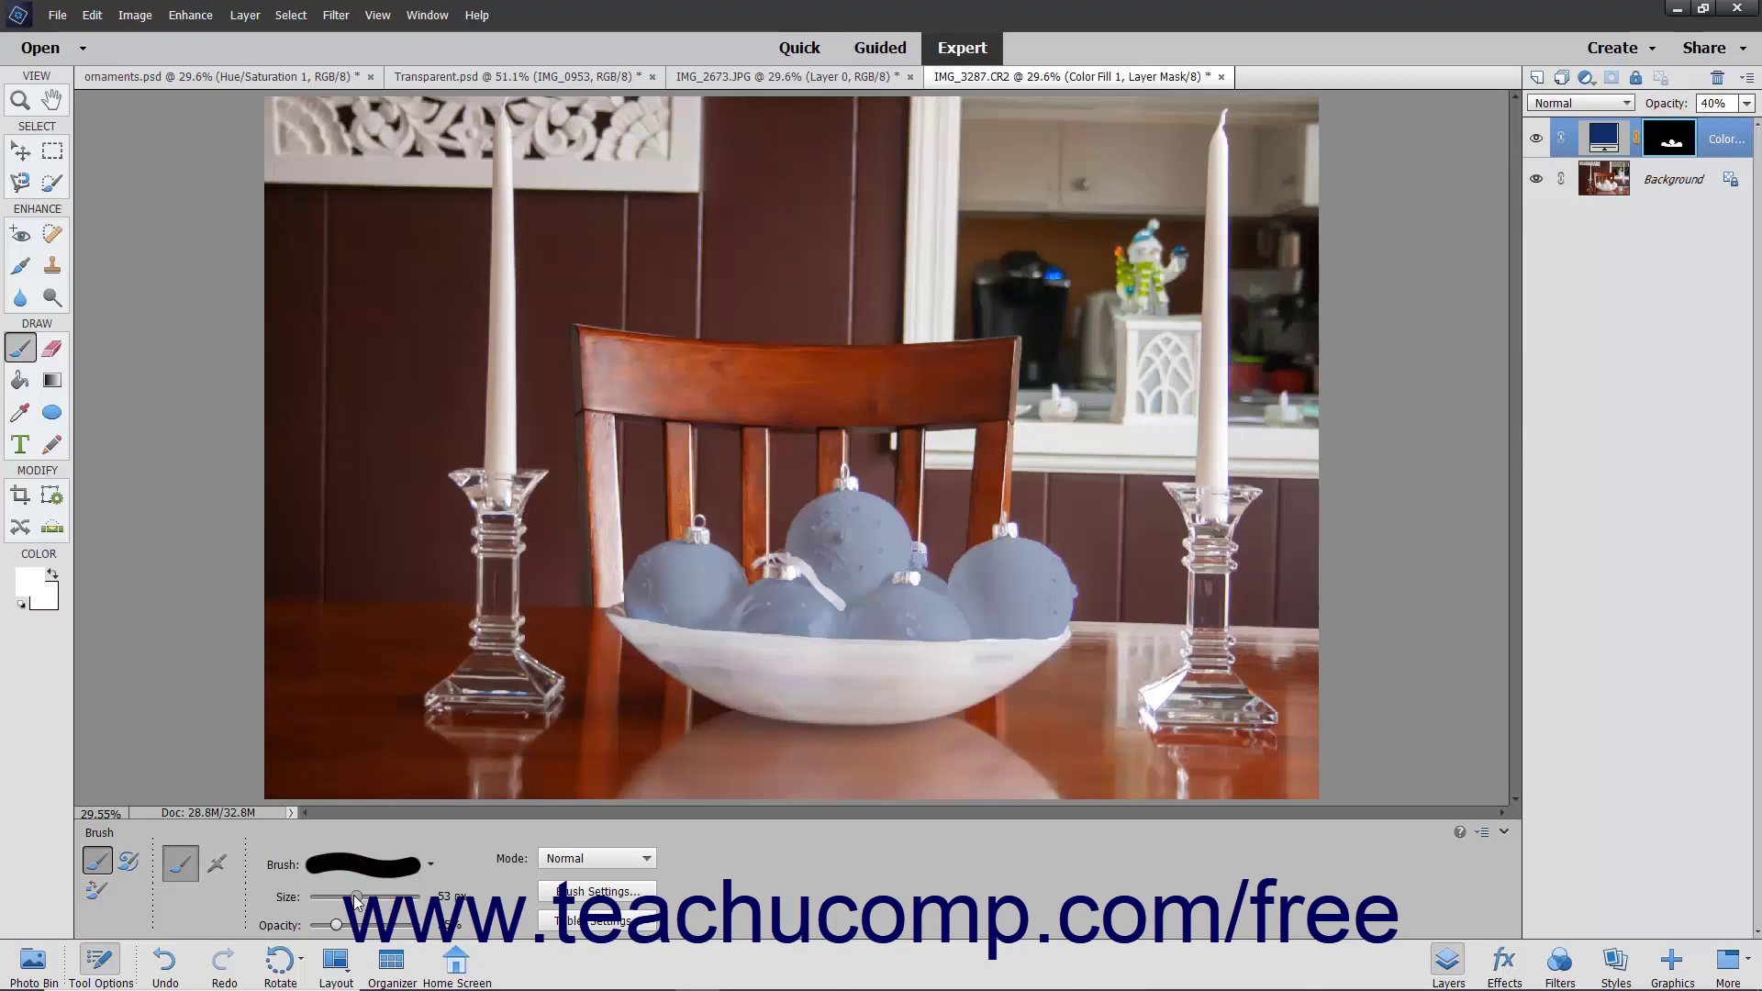
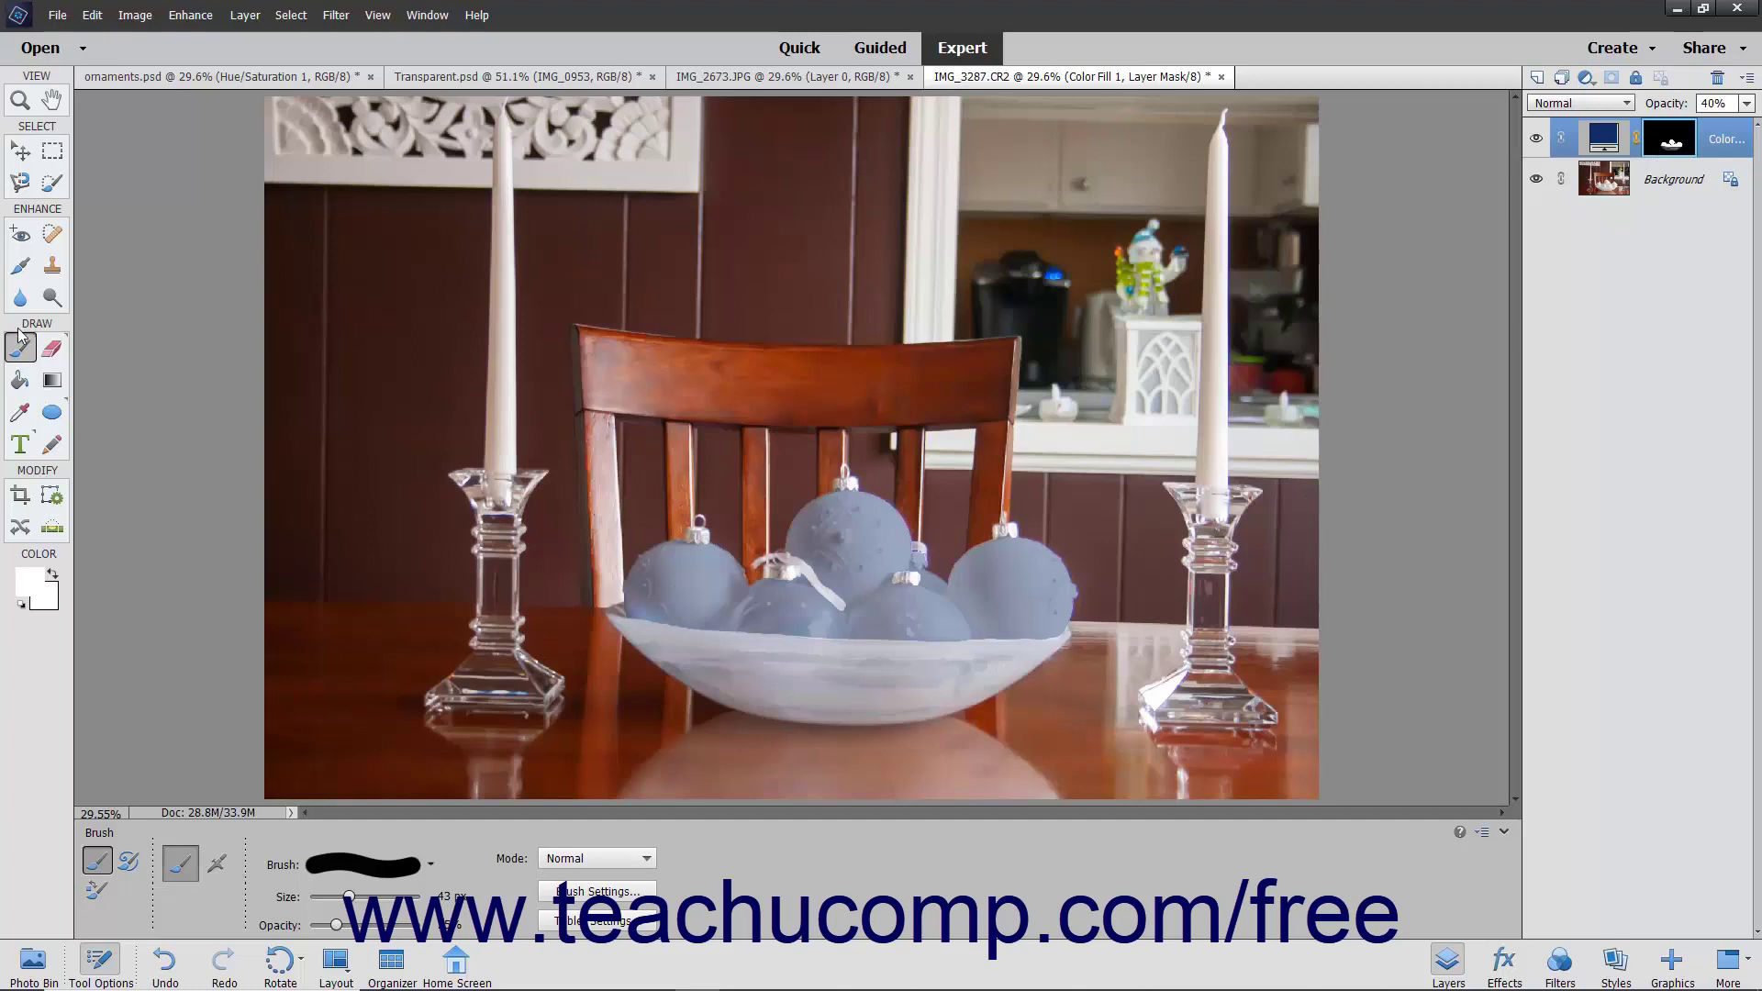
Select the left candle on the Background layer with the Quick Selection tool
click(50, 182)
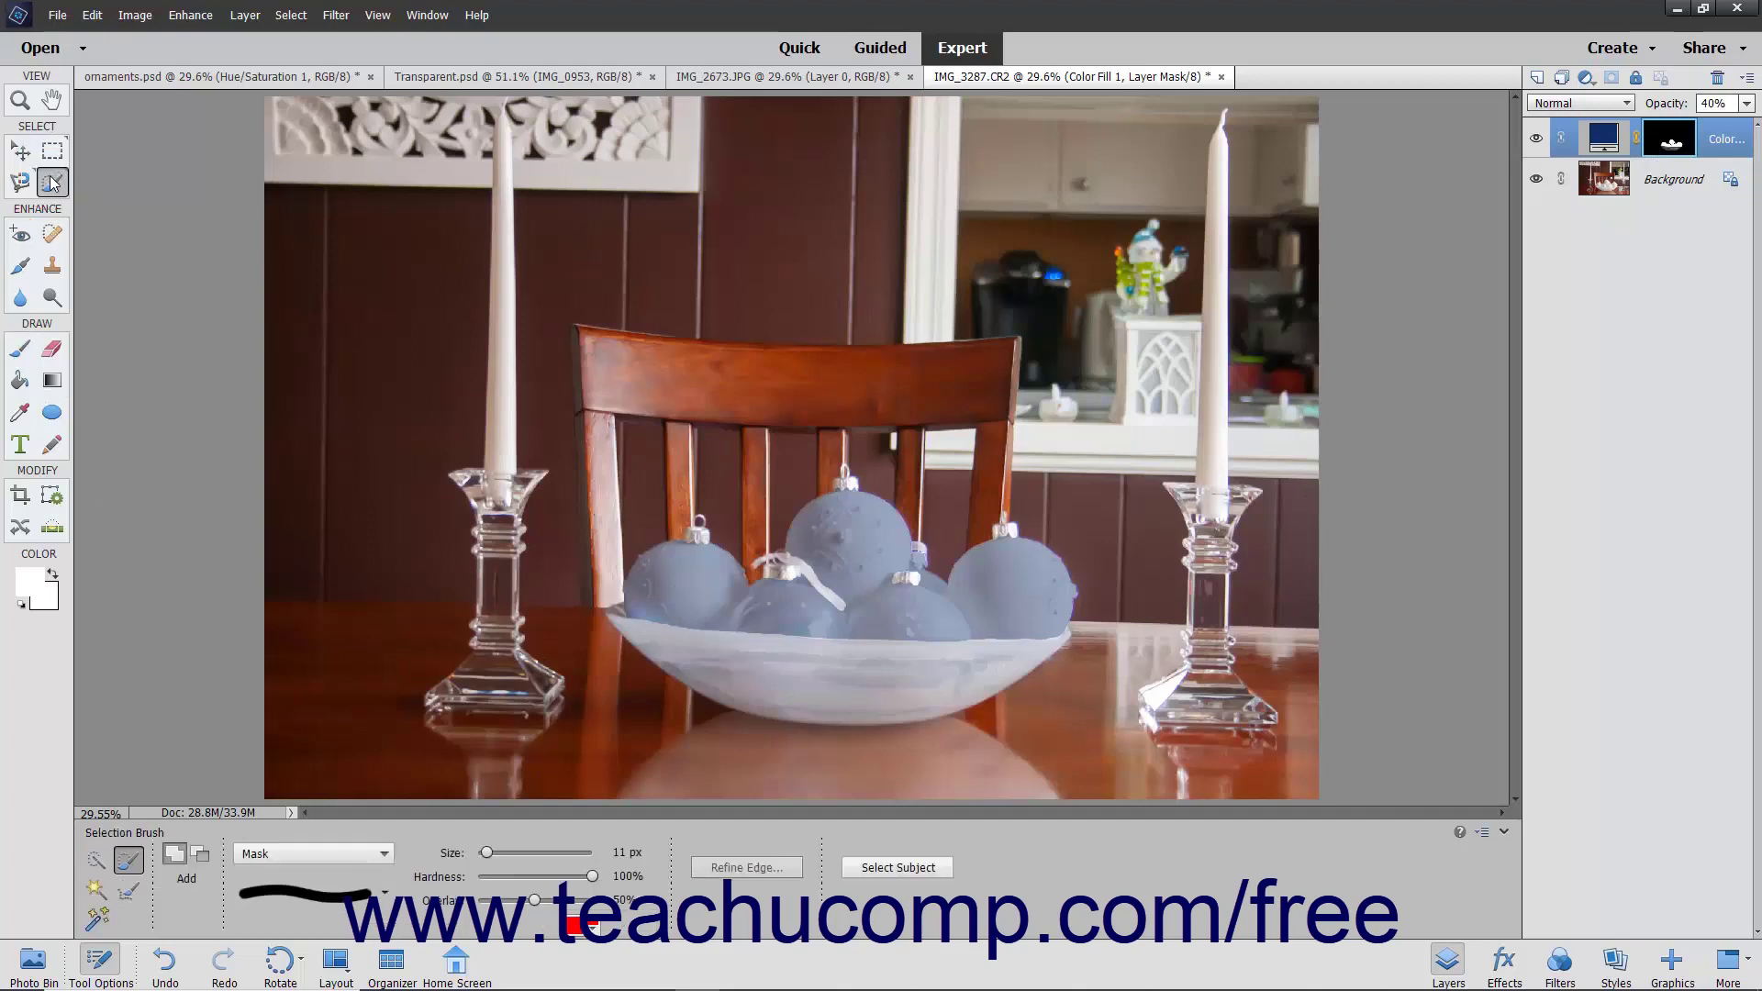
click(96, 890)
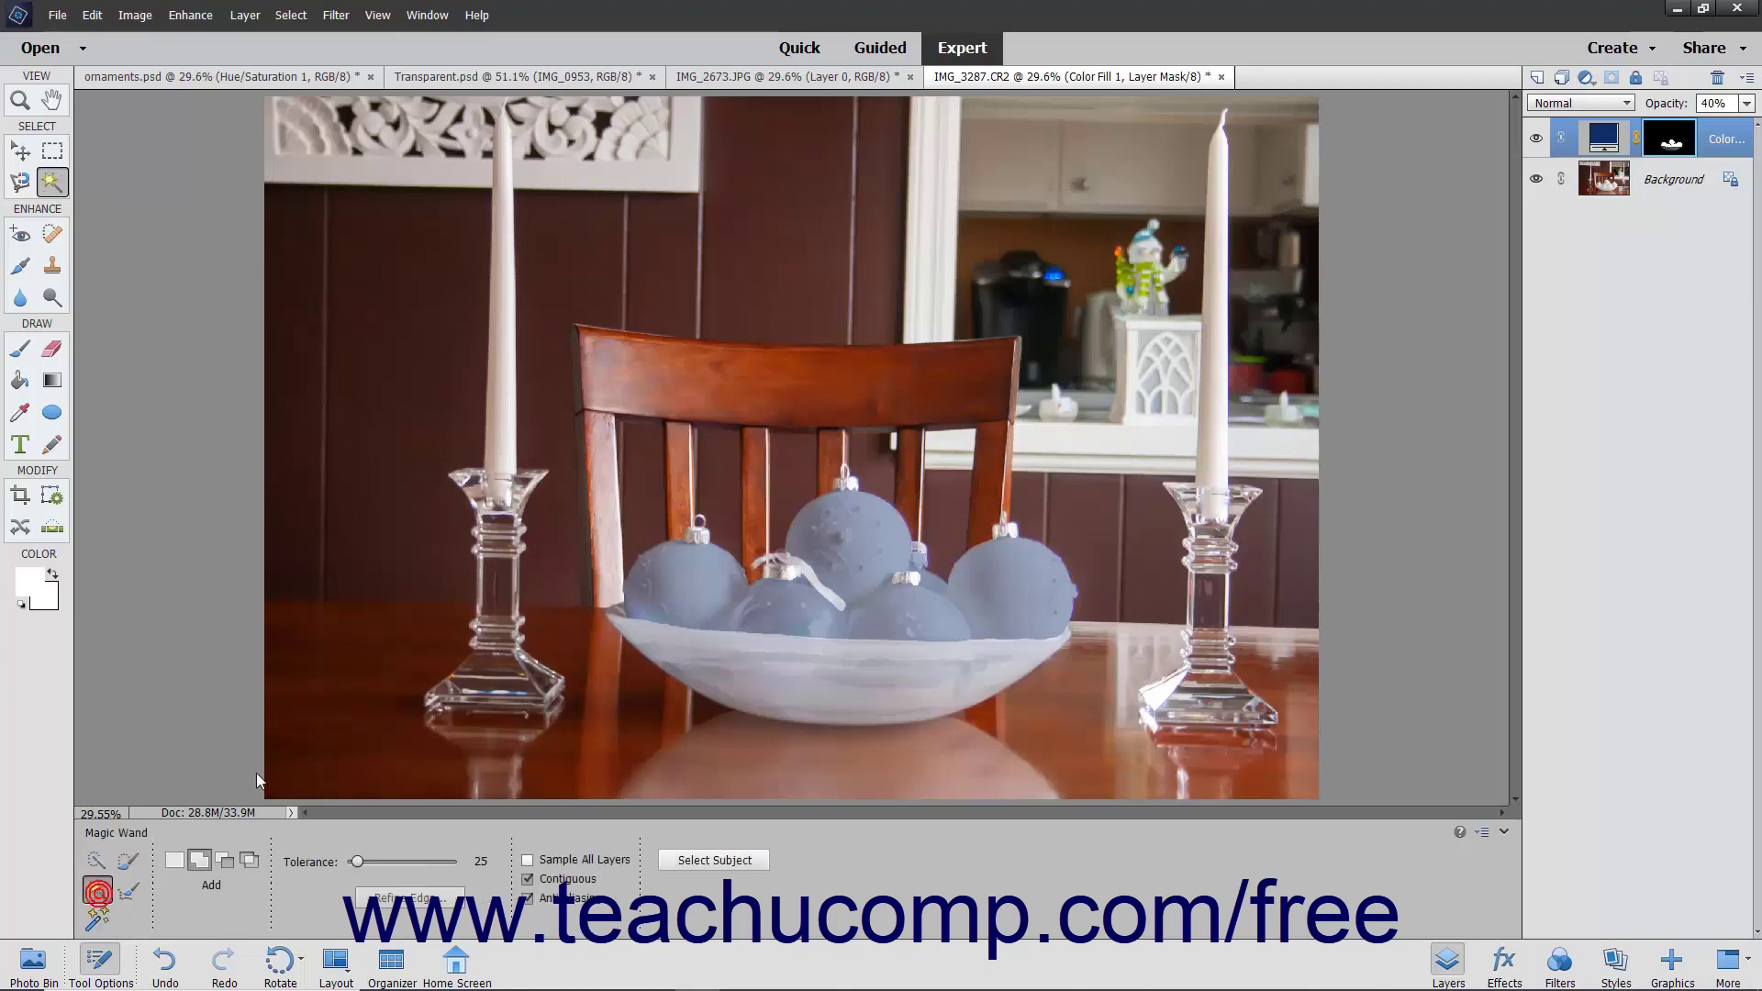
click(1615, 188)
click(95, 859)
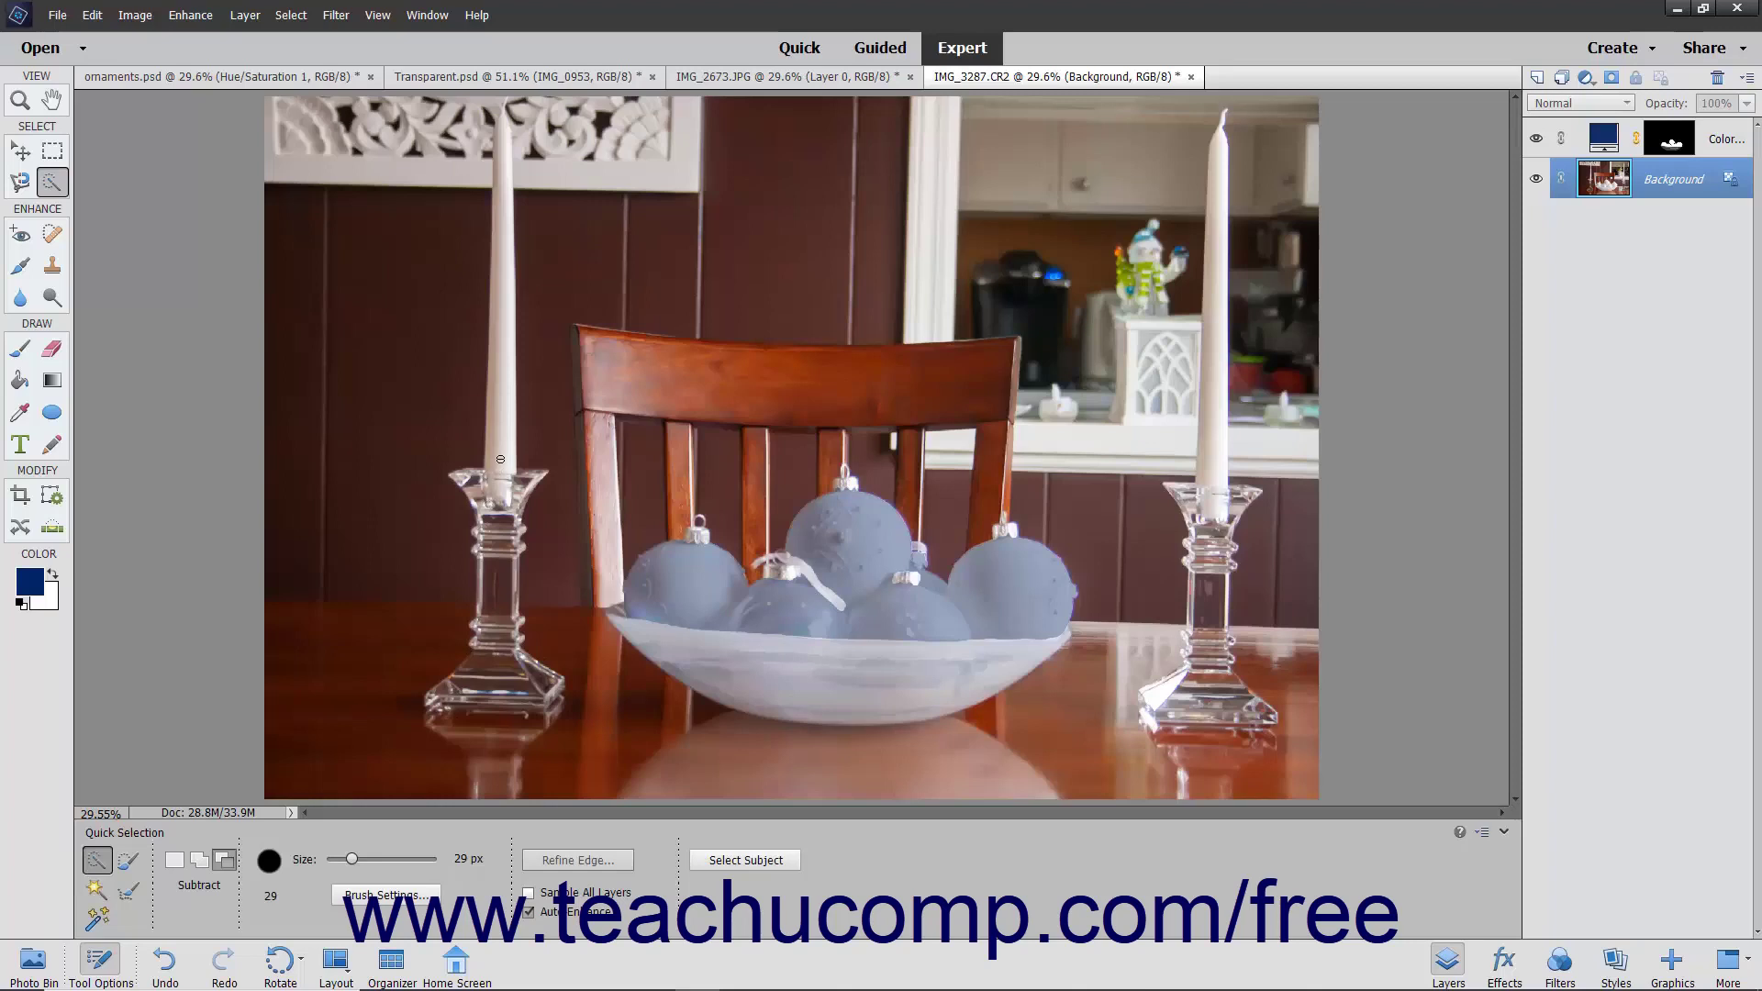
drag(500, 459, 508, 150)
Add the right candle to the selection and subtract the excess areas around the candle ends
click(198, 862)
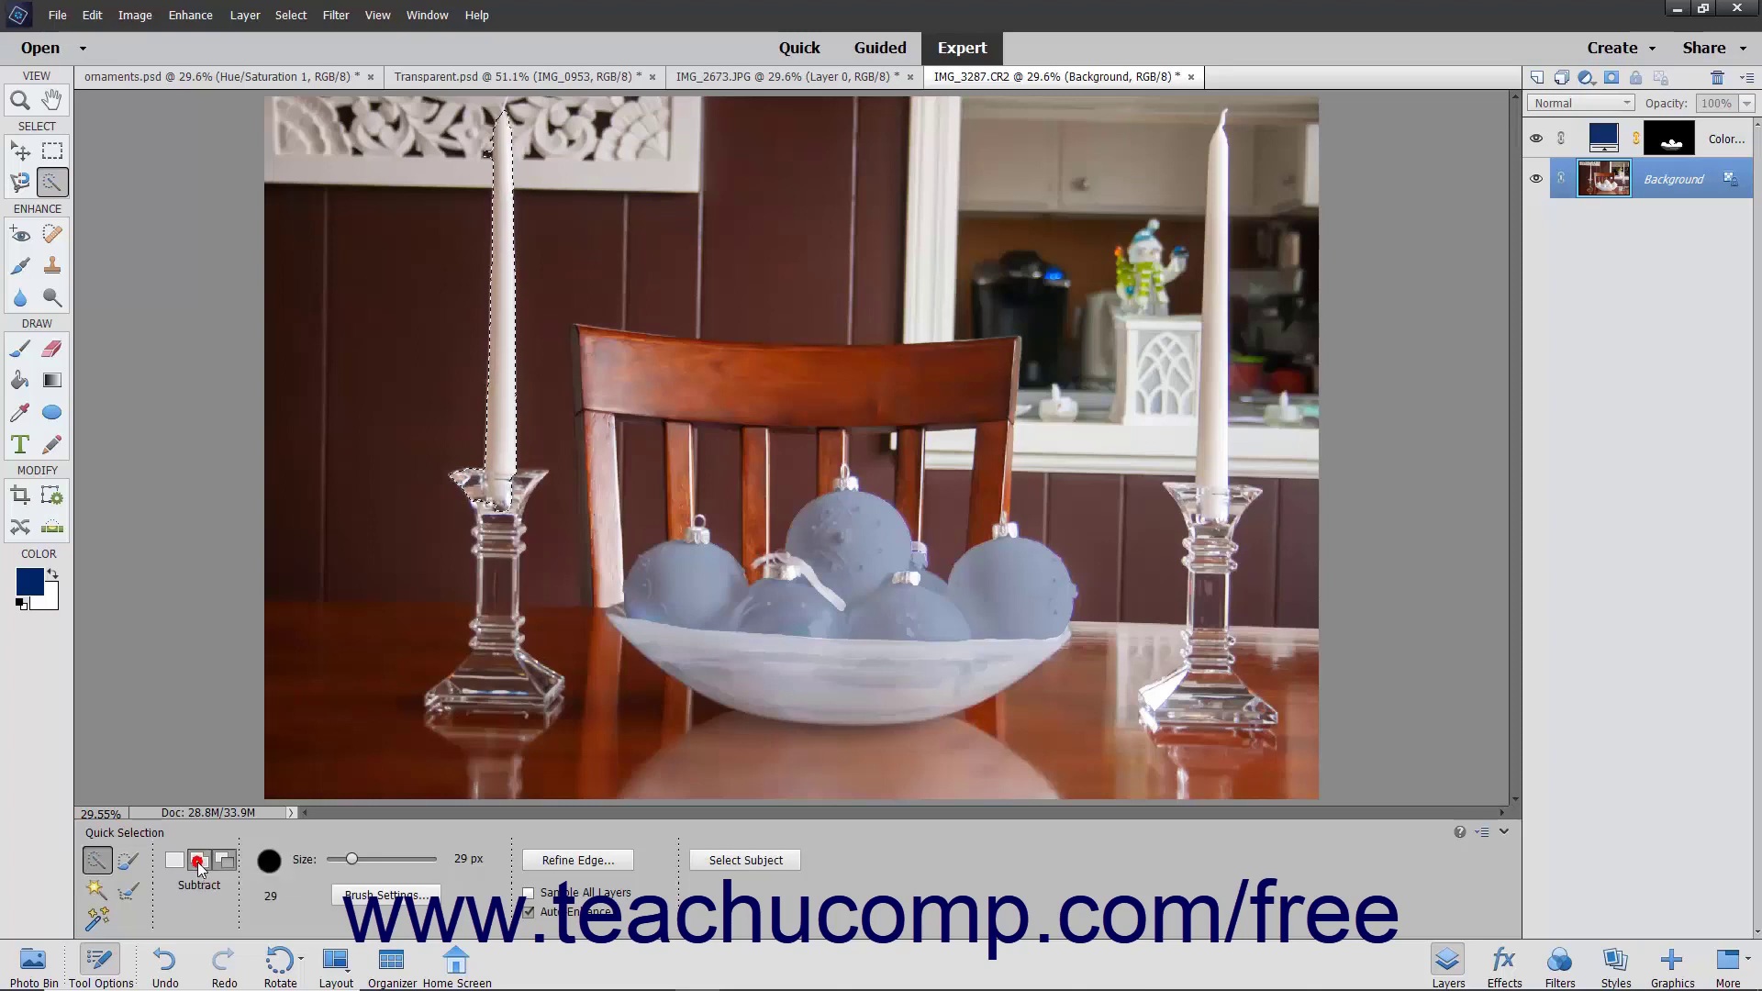
mouse_move(1211, 468)
mouse_down()
mouse_move(1225, 255)
mouse_move(1213, 490)
mouse_up()
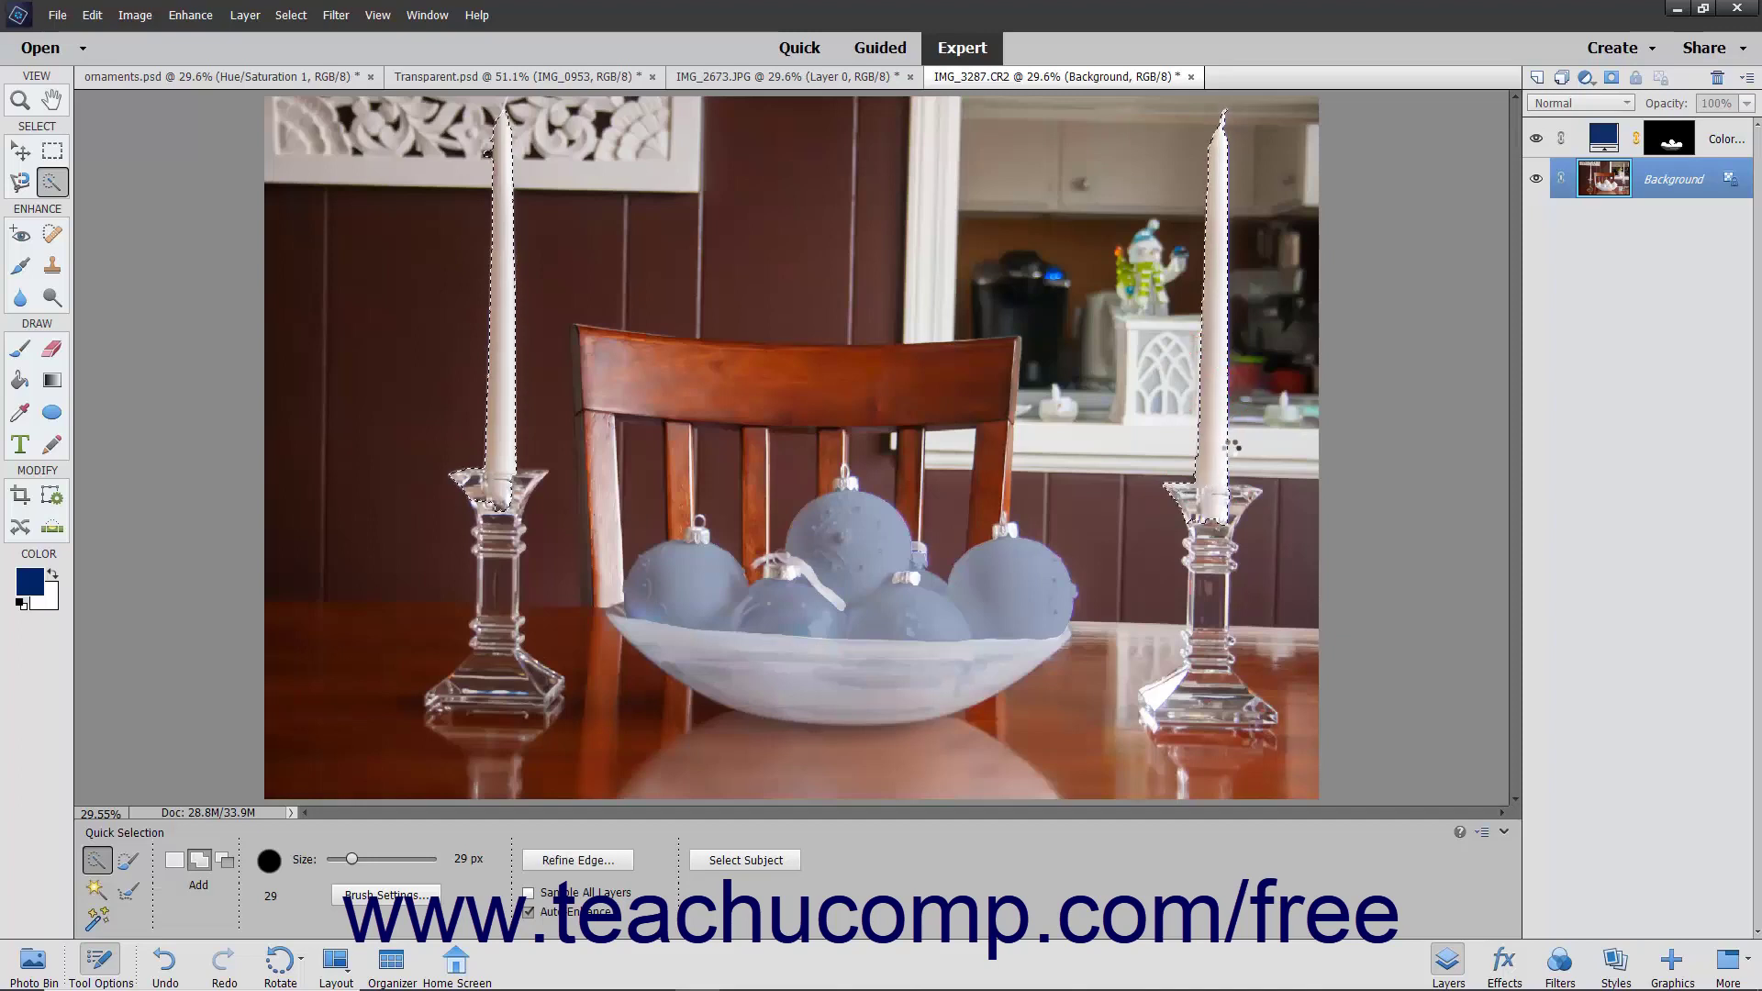
click(223, 862)
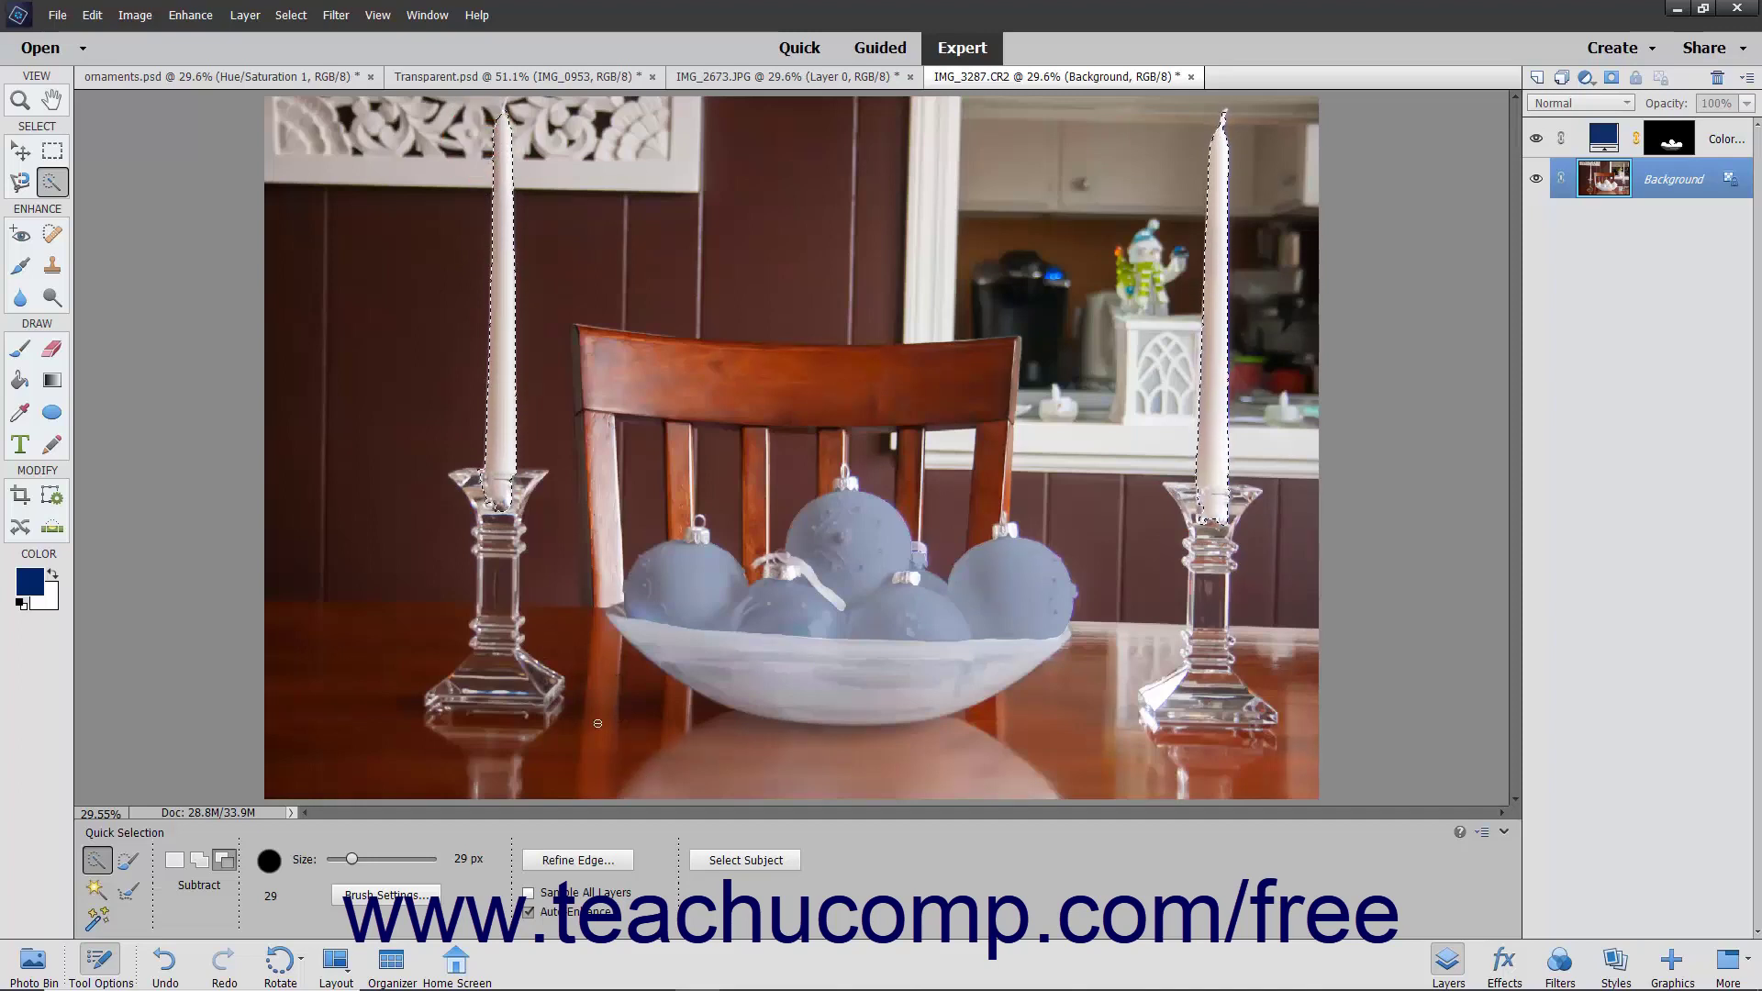
Add the fill layer's mask to the candle selection and subtract the stray patches inside the bowl
click(55, 413)
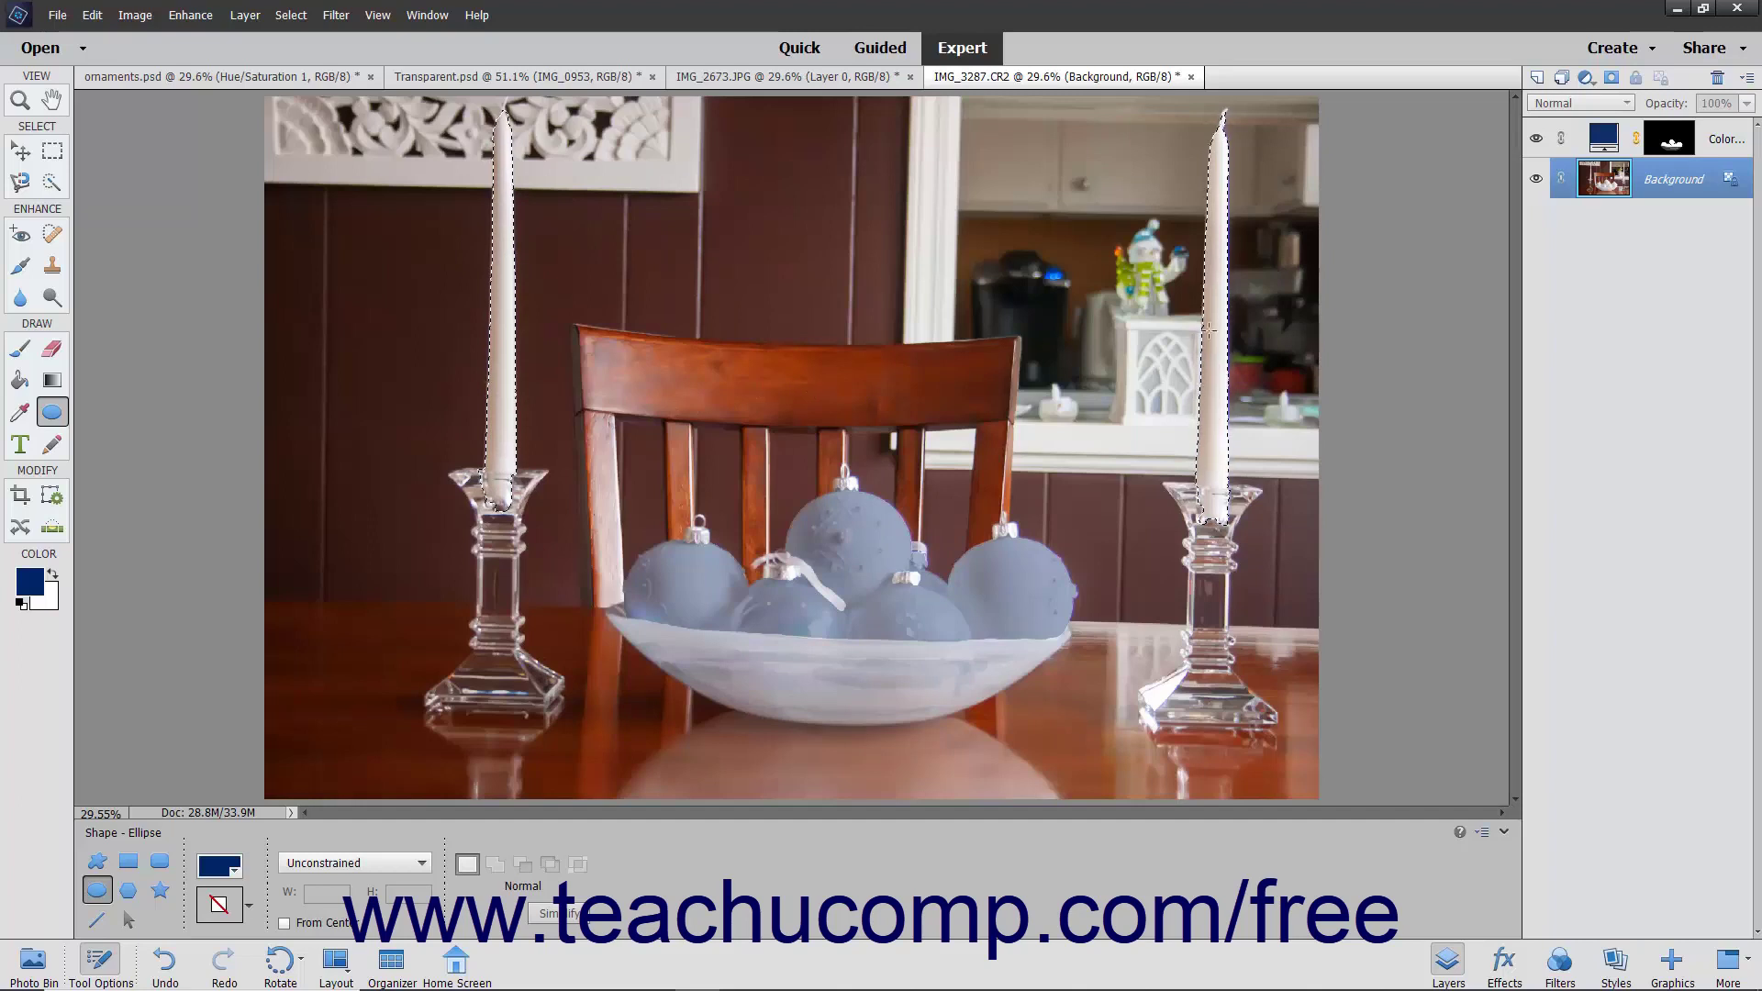
right_click(1668, 144)
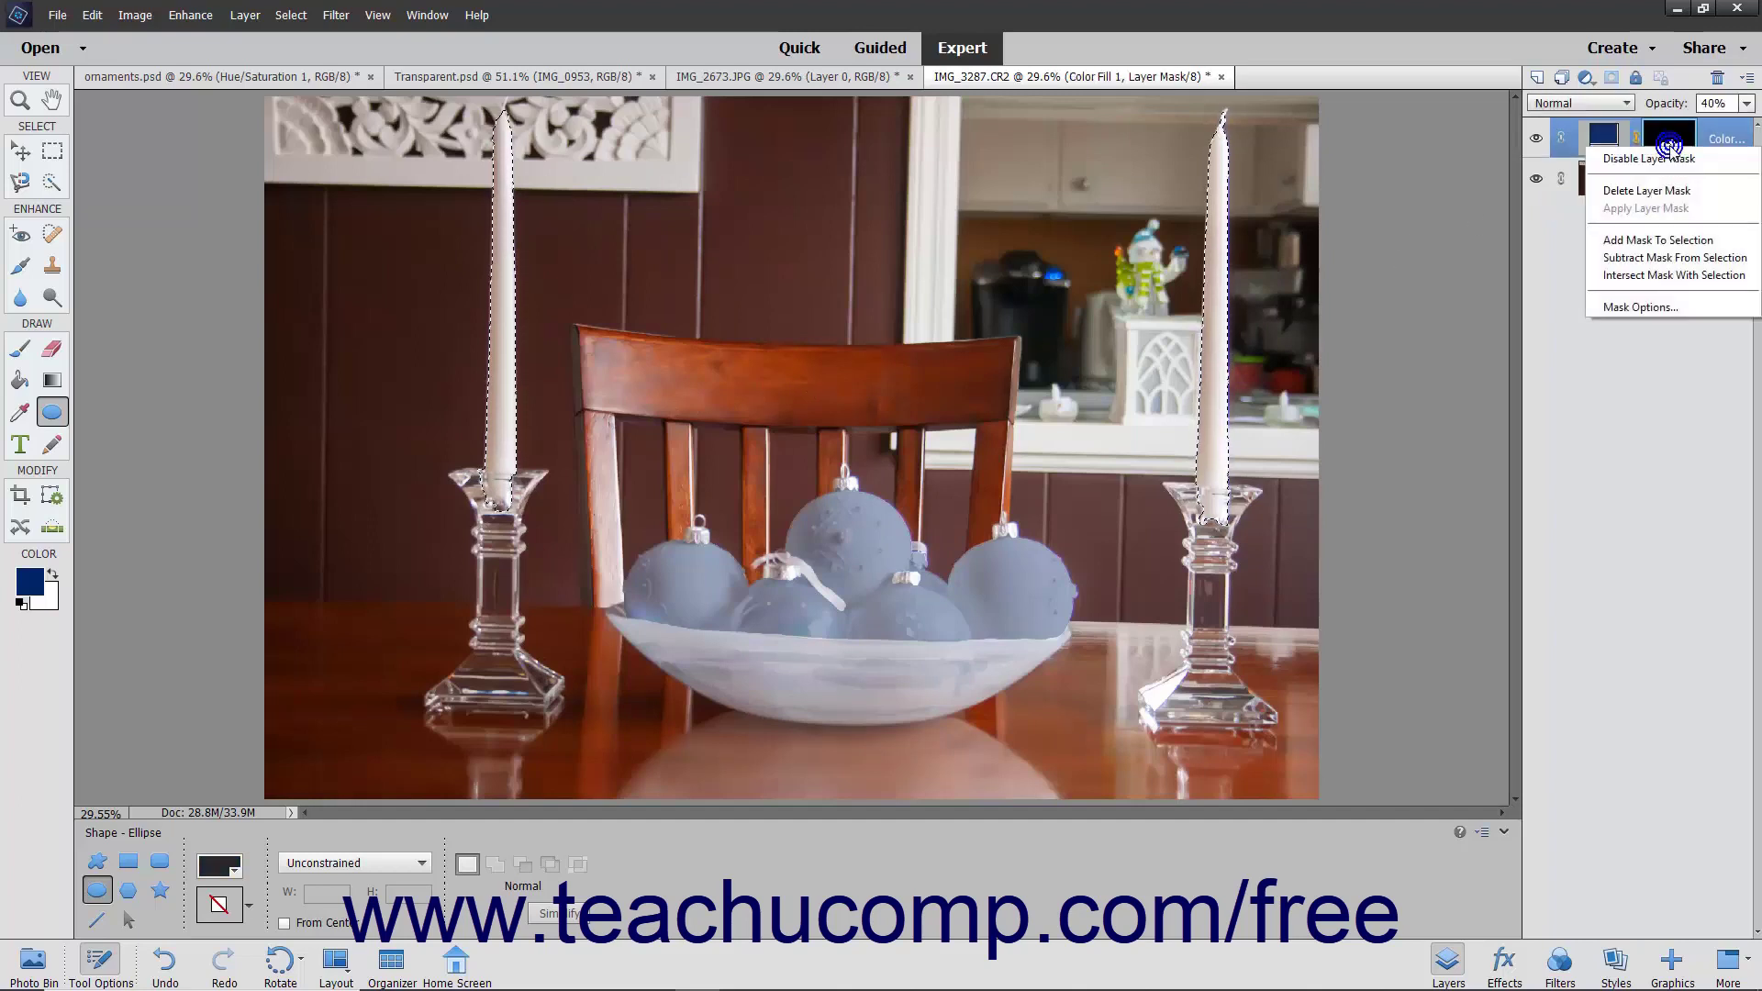
click(1649, 241)
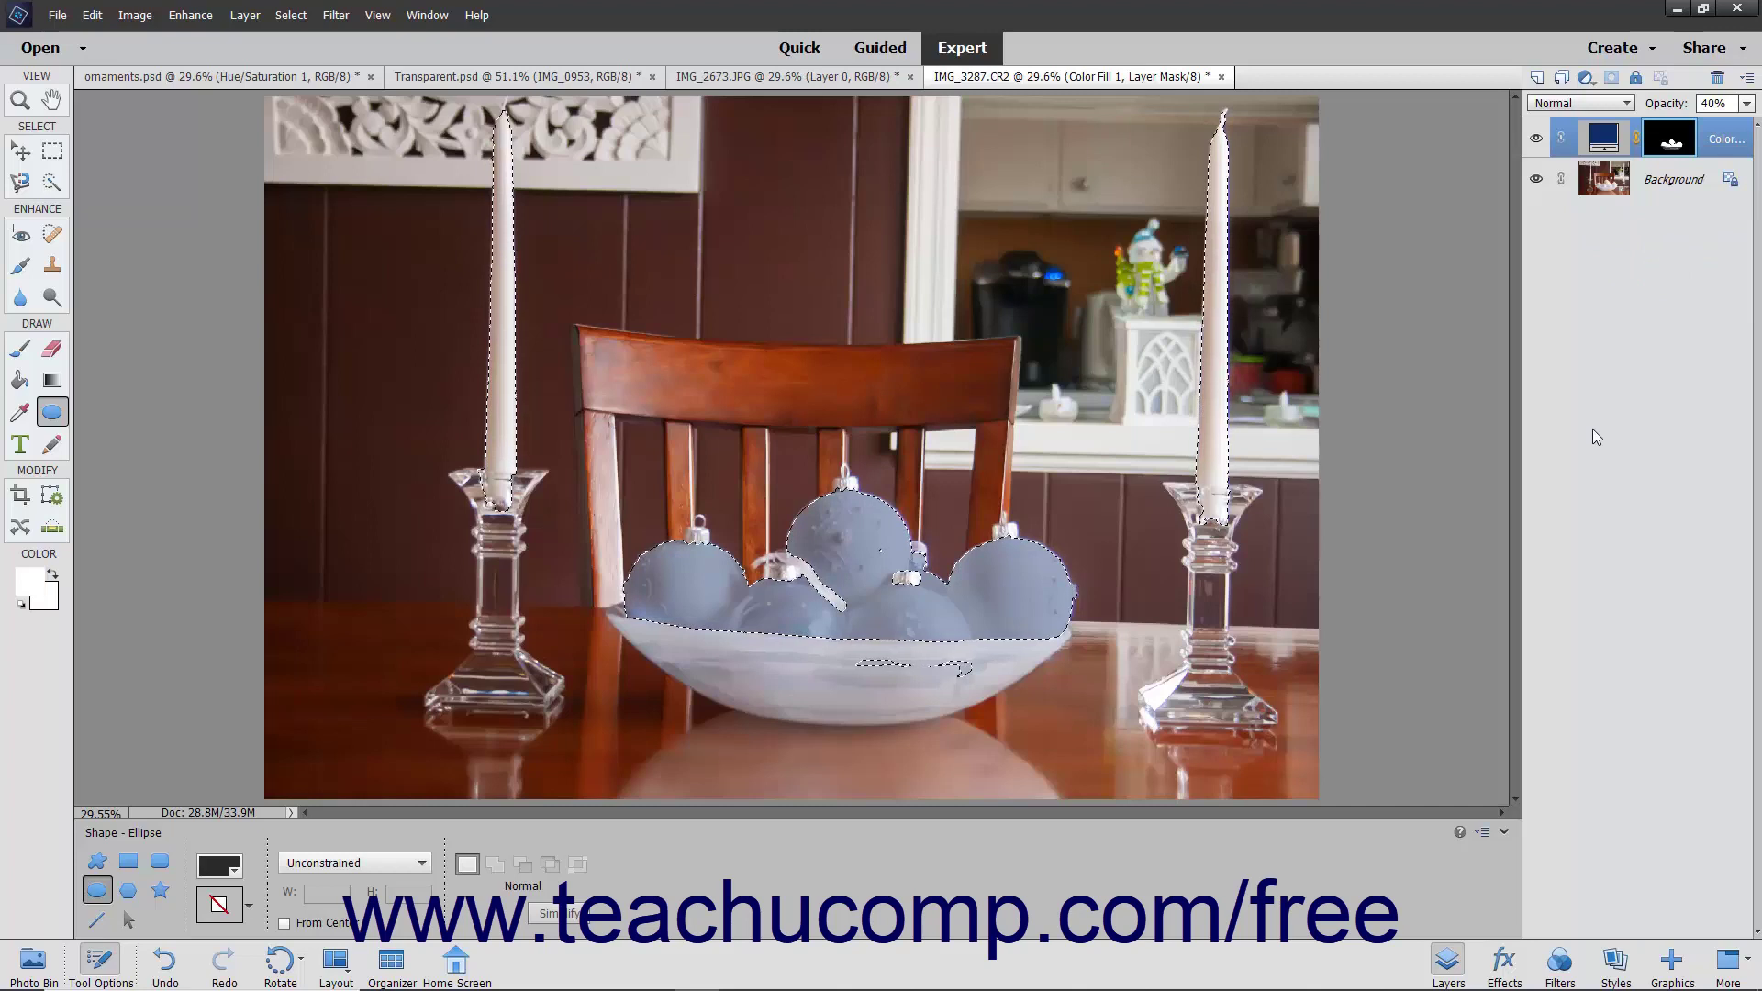
click(53, 186)
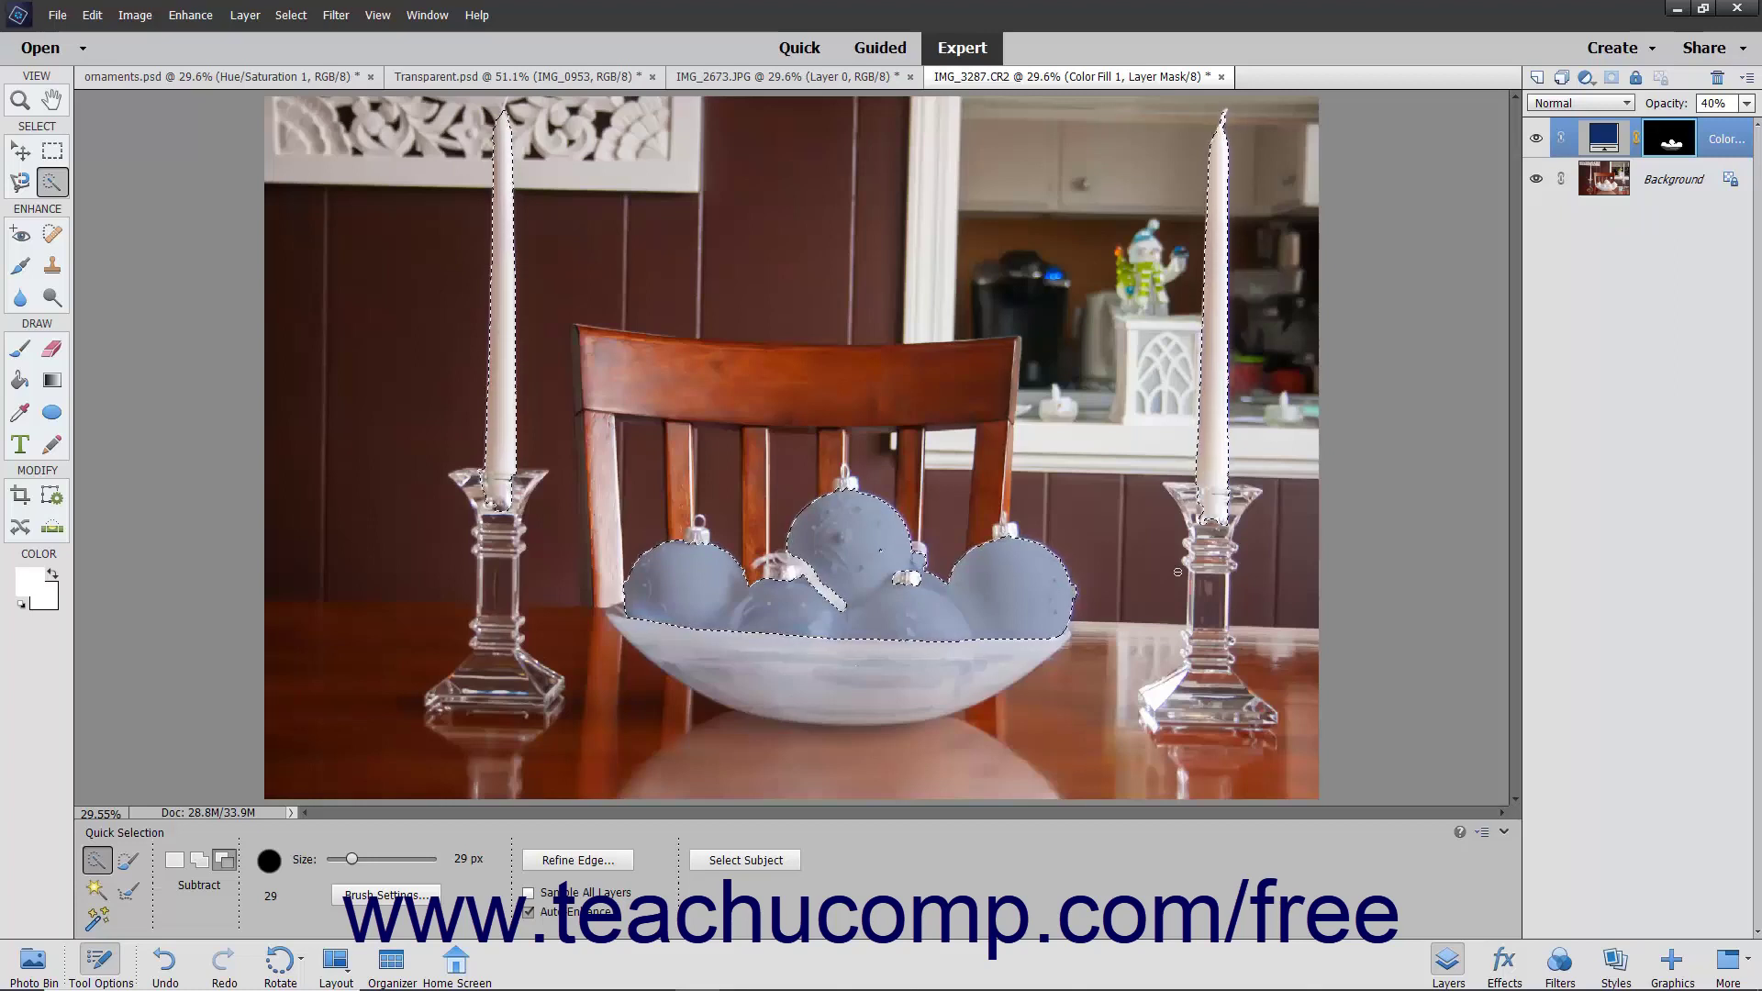
Replace the fill layer's mask by deleting the existing one and creating a new mask from the current selection
click(1668, 137)
click(246, 15)
mouse_move(305, 254)
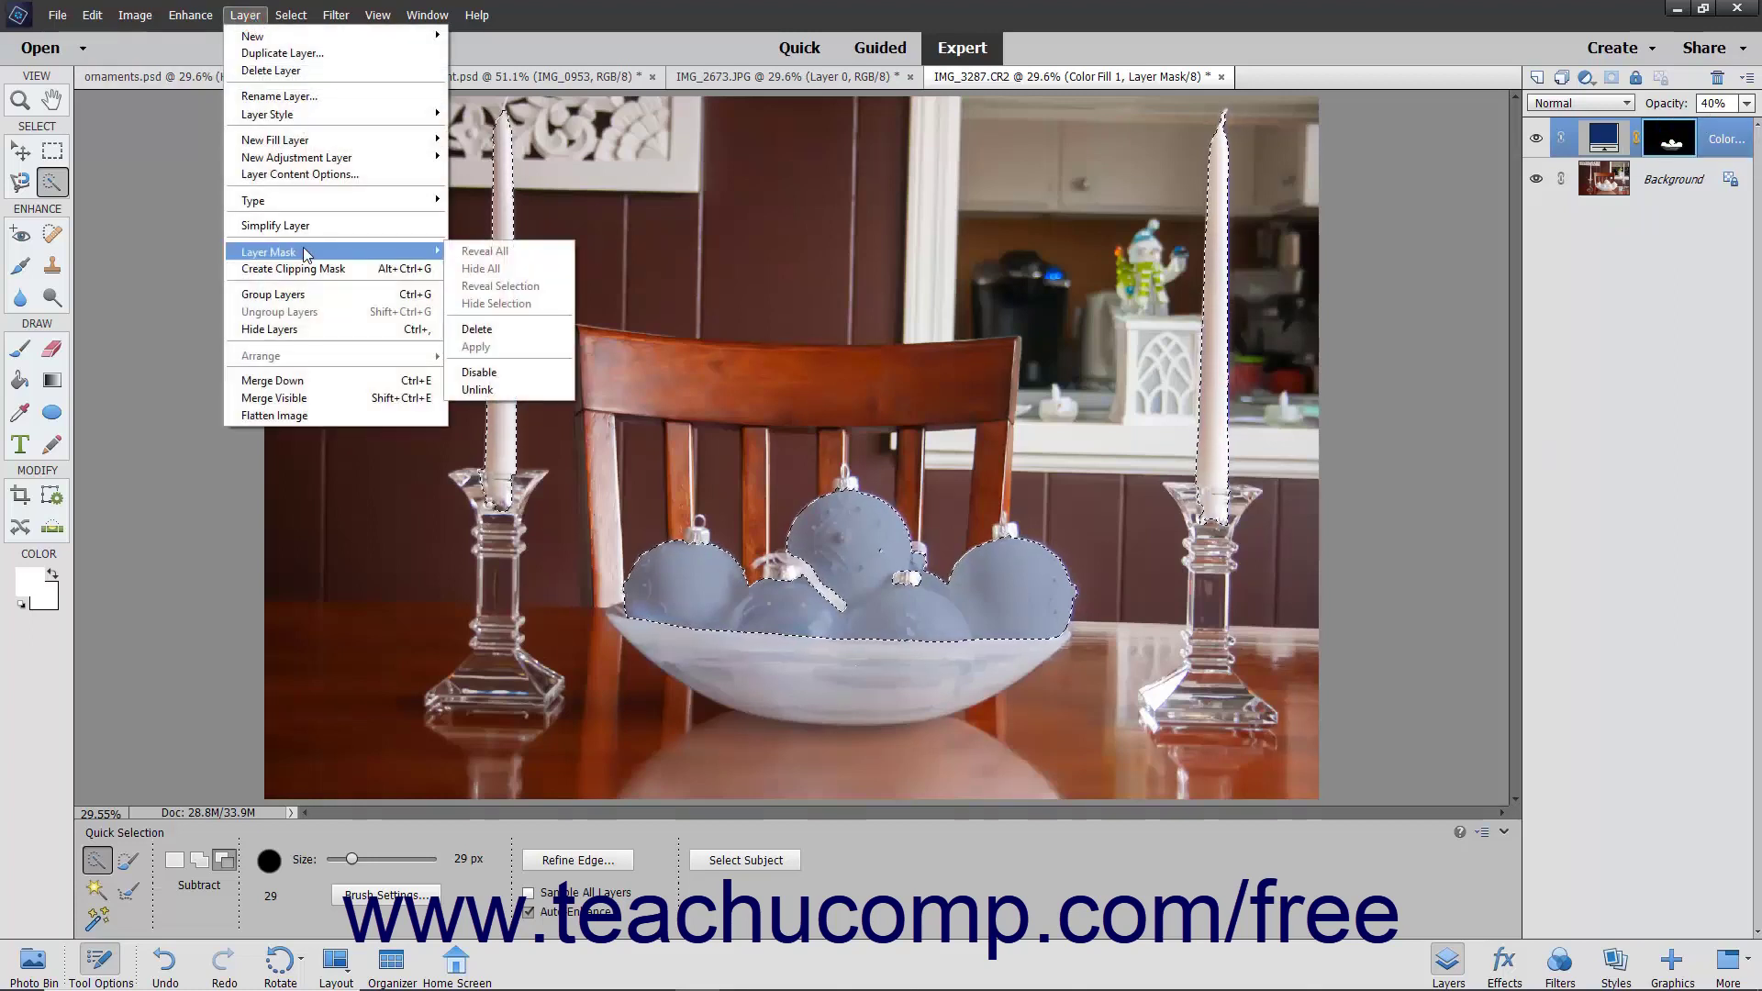
click(487, 330)
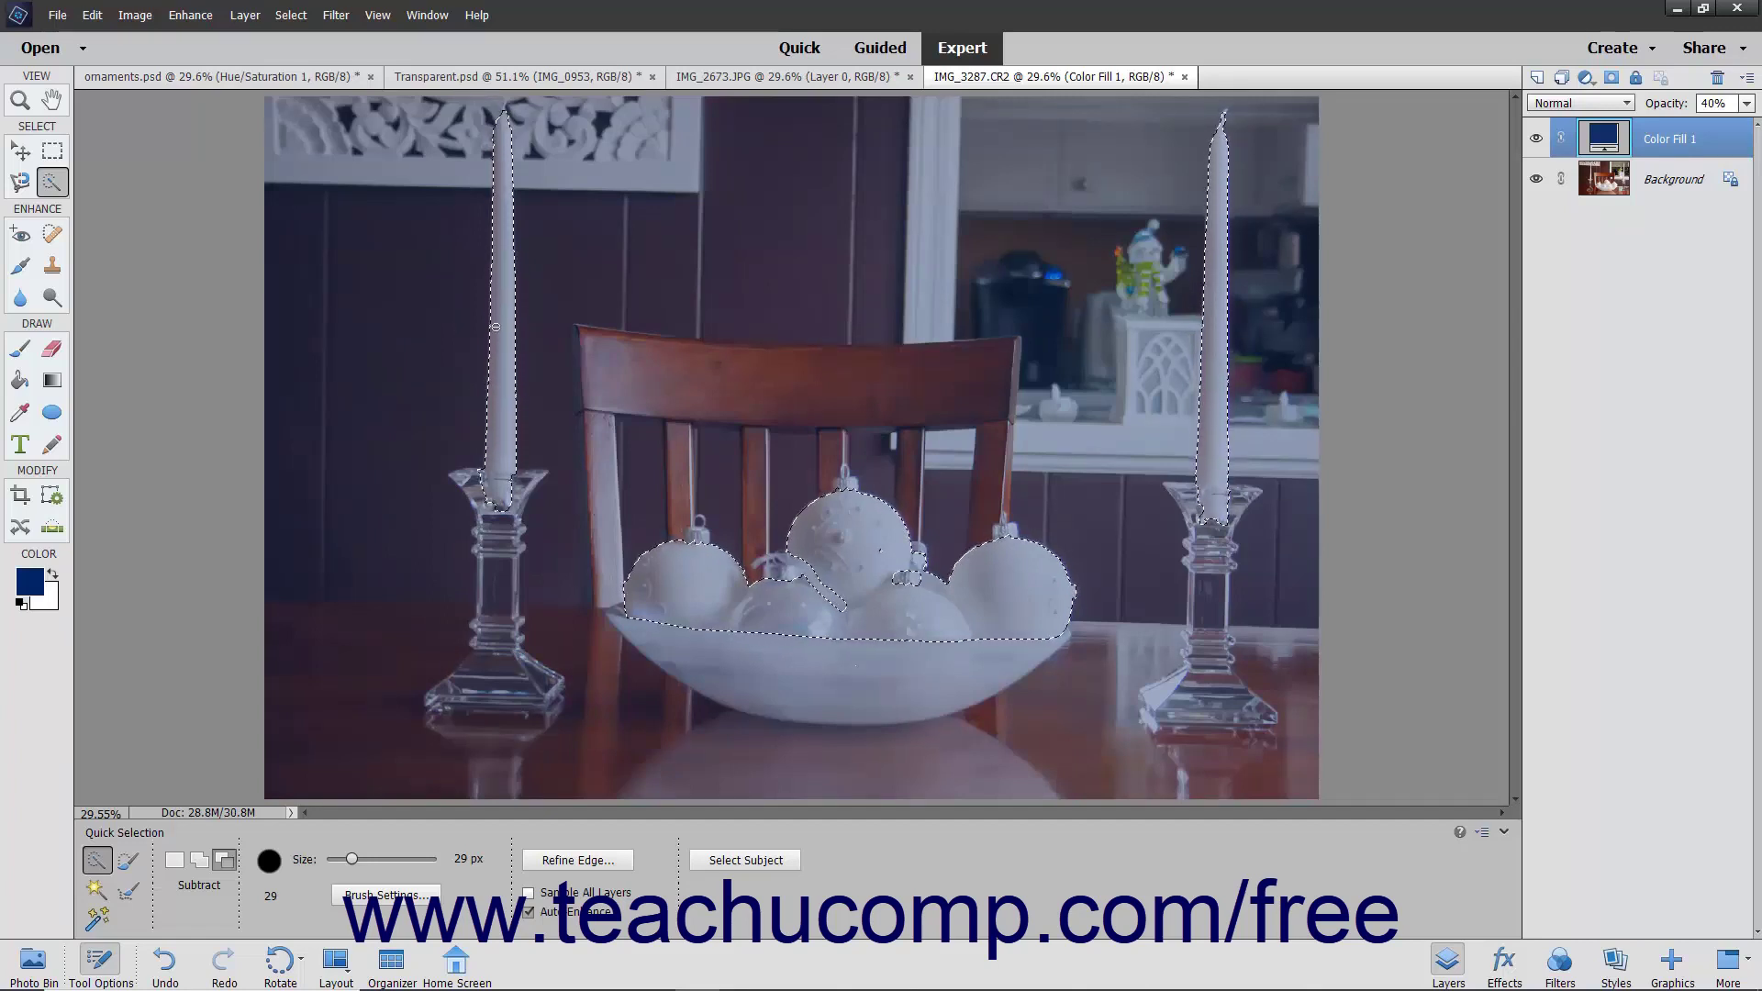
click(1620, 80)
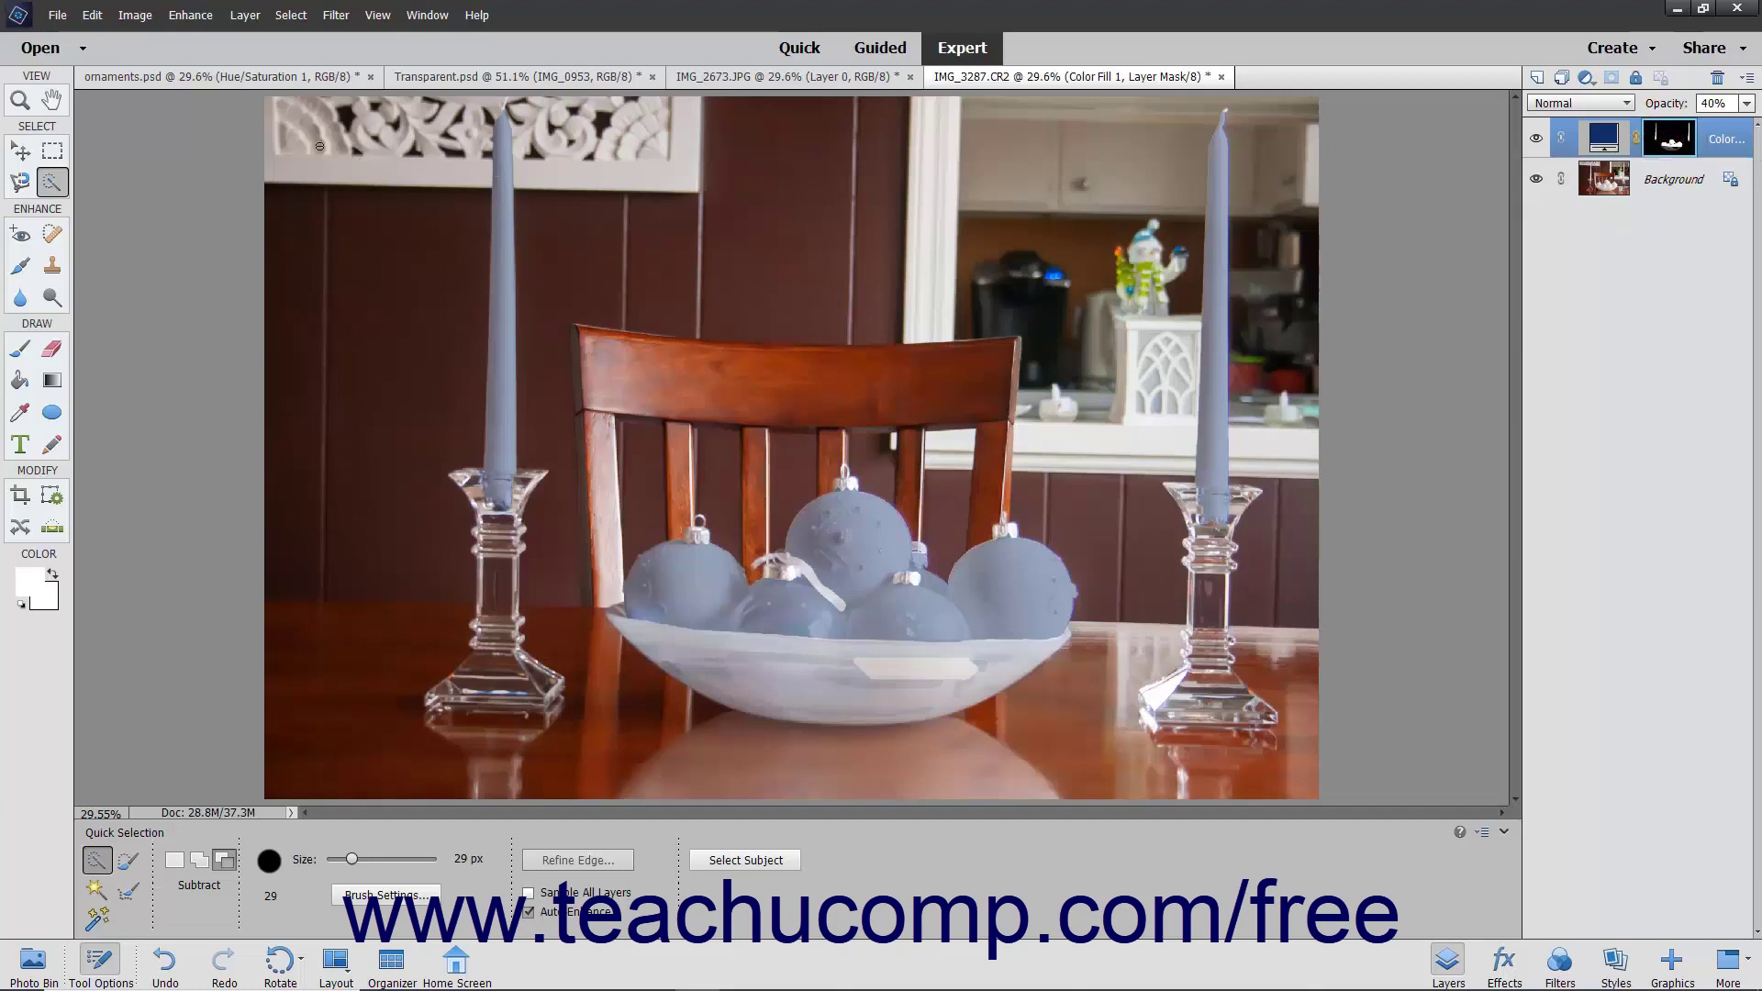
Disable and re-enable the solid colour fill layer's mask twice
click(245, 15)
mouse_move(310, 253)
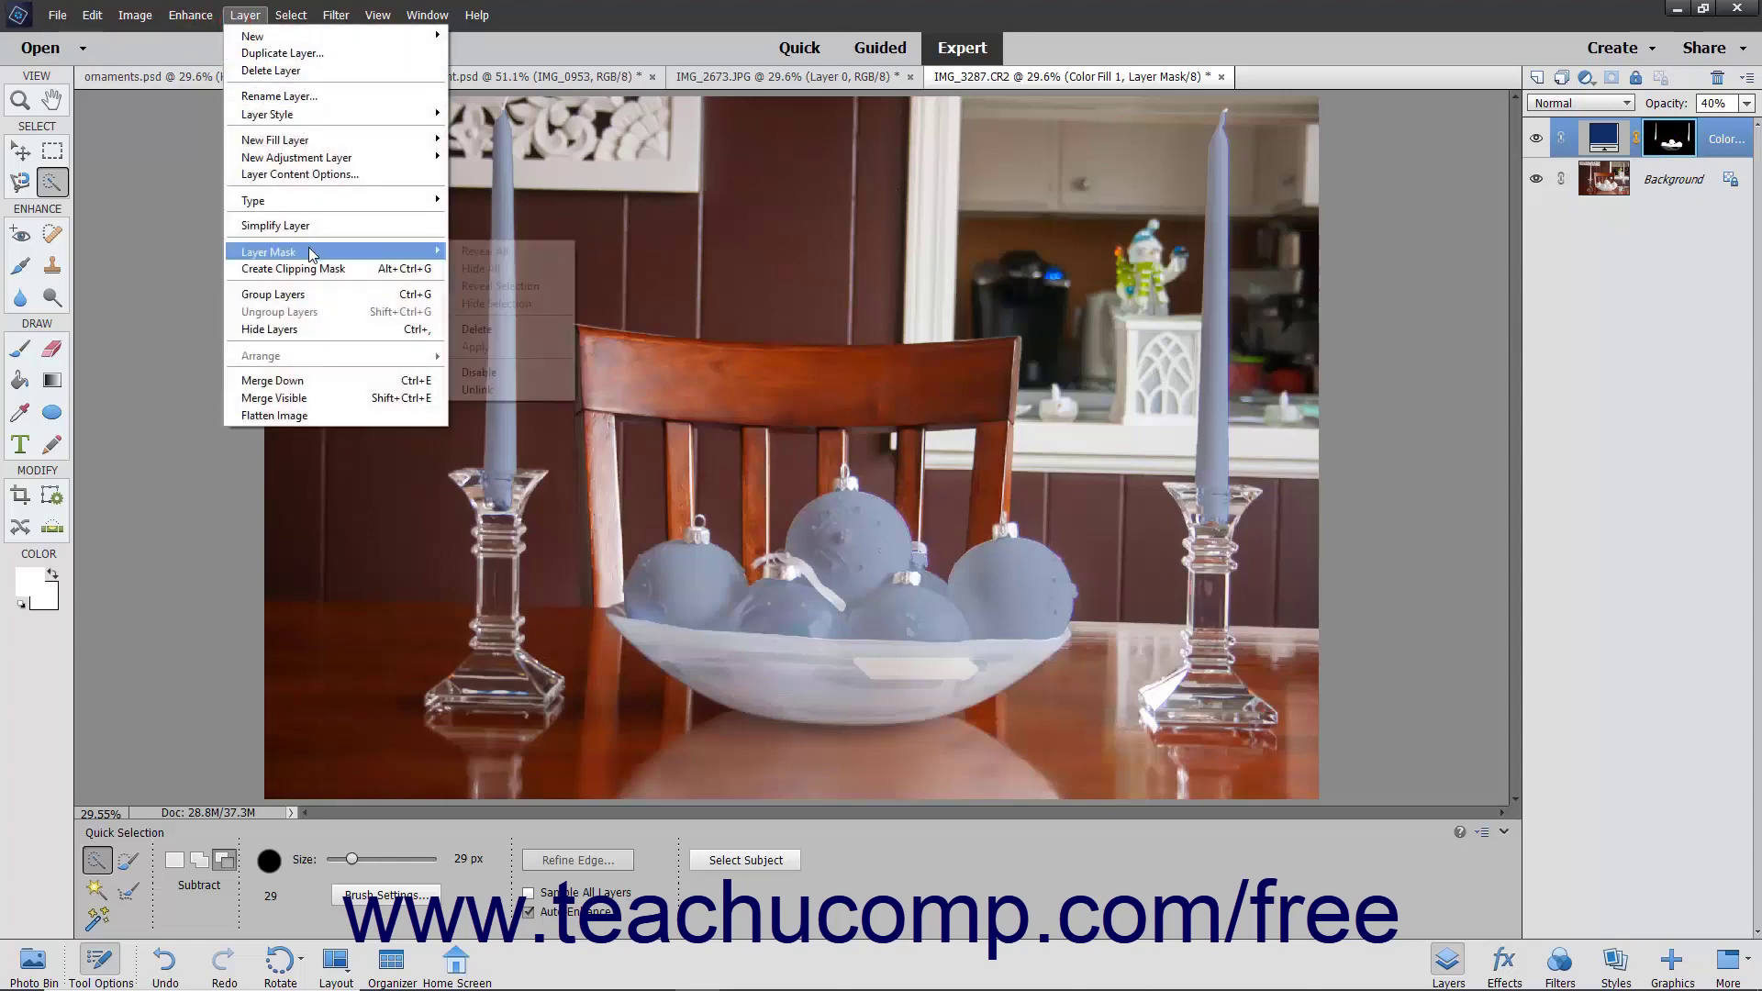
click(504, 372)
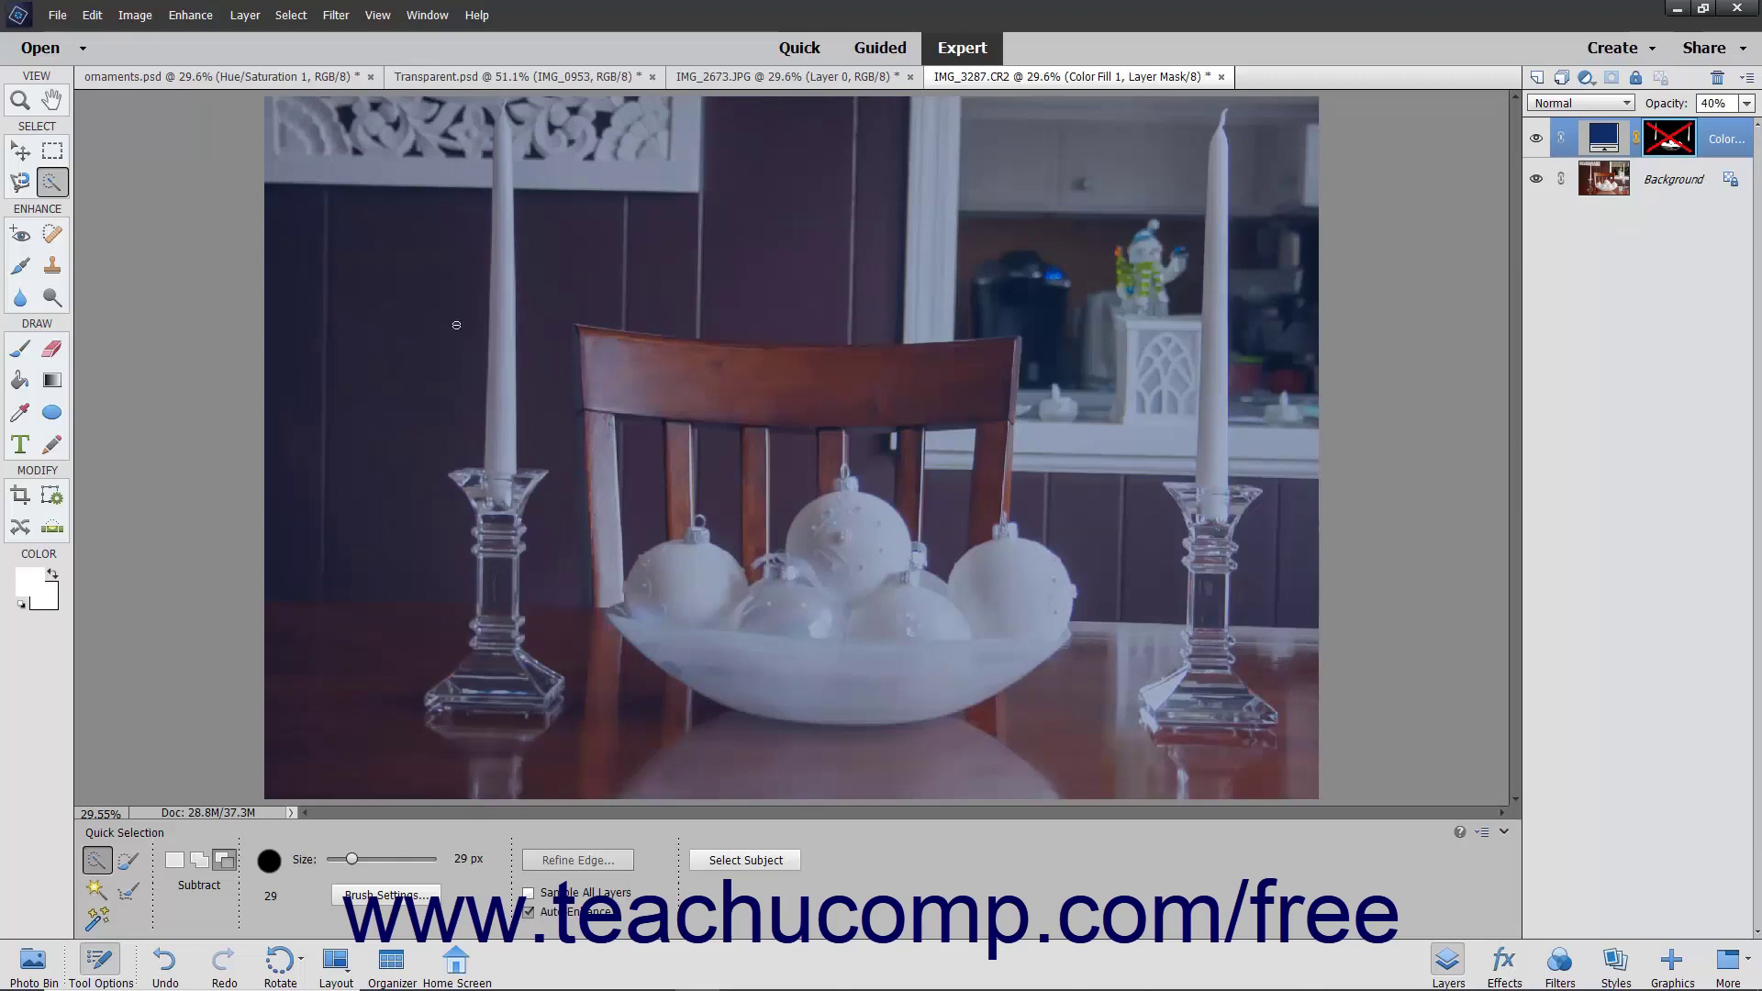
click(247, 19)
mouse_move(297, 248)
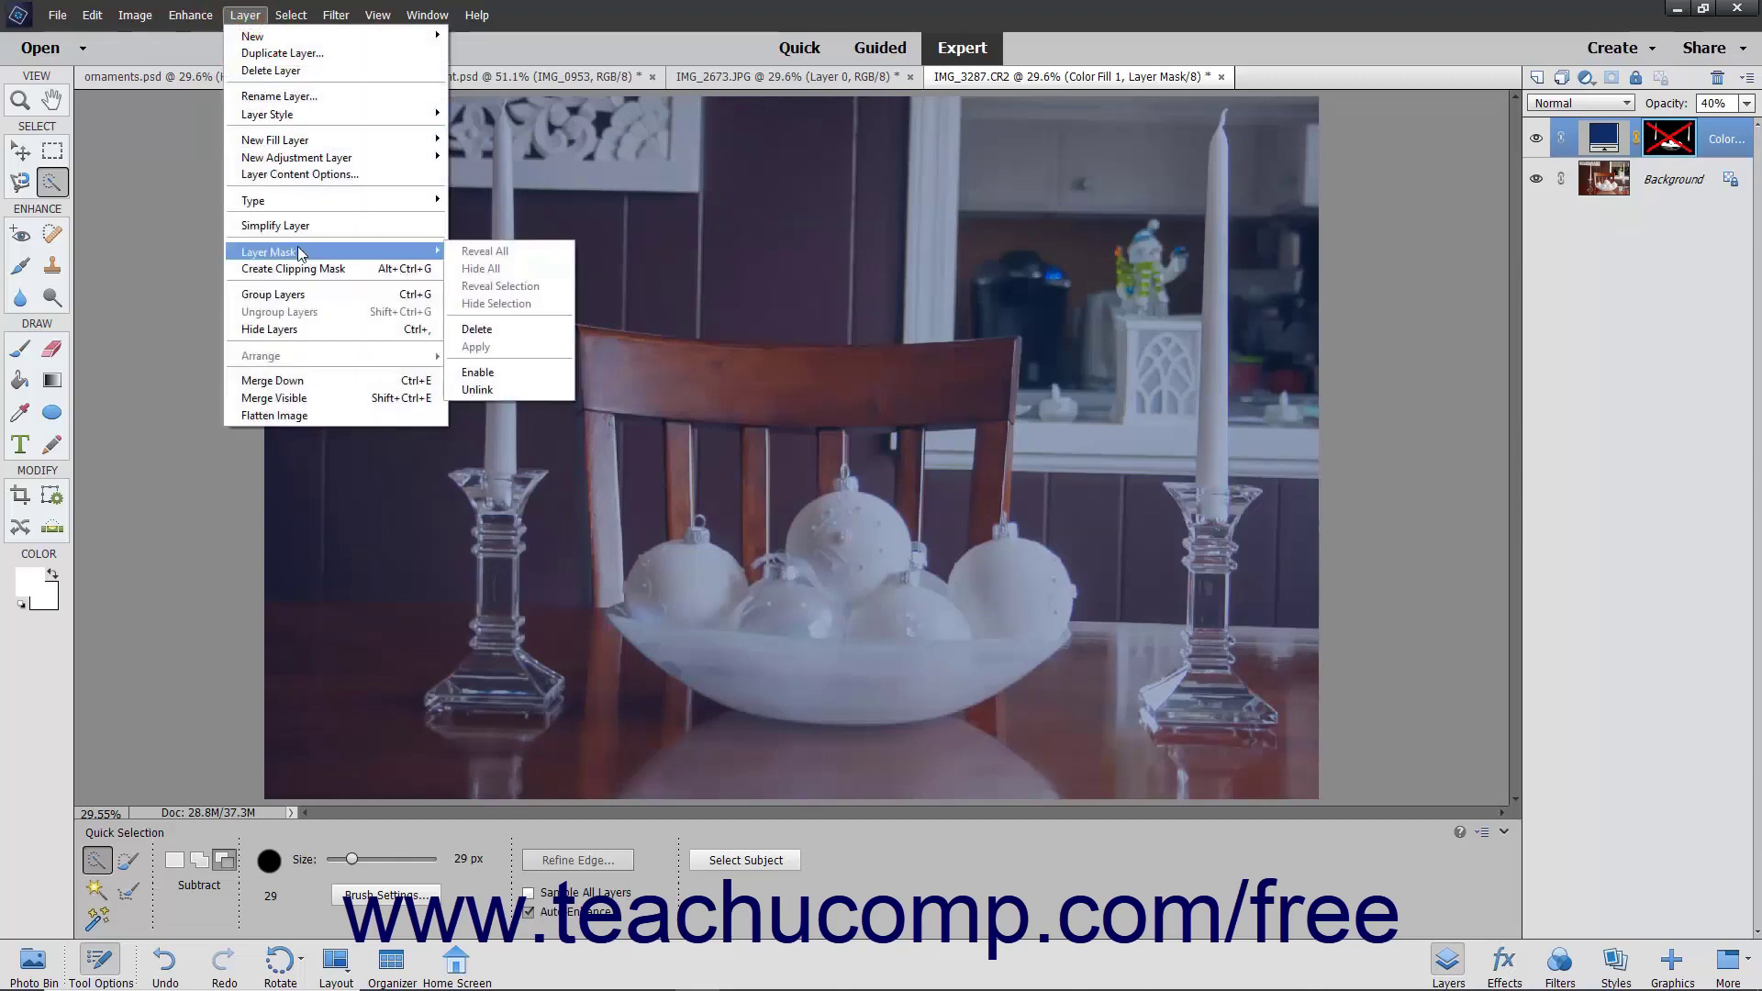
click(500, 374)
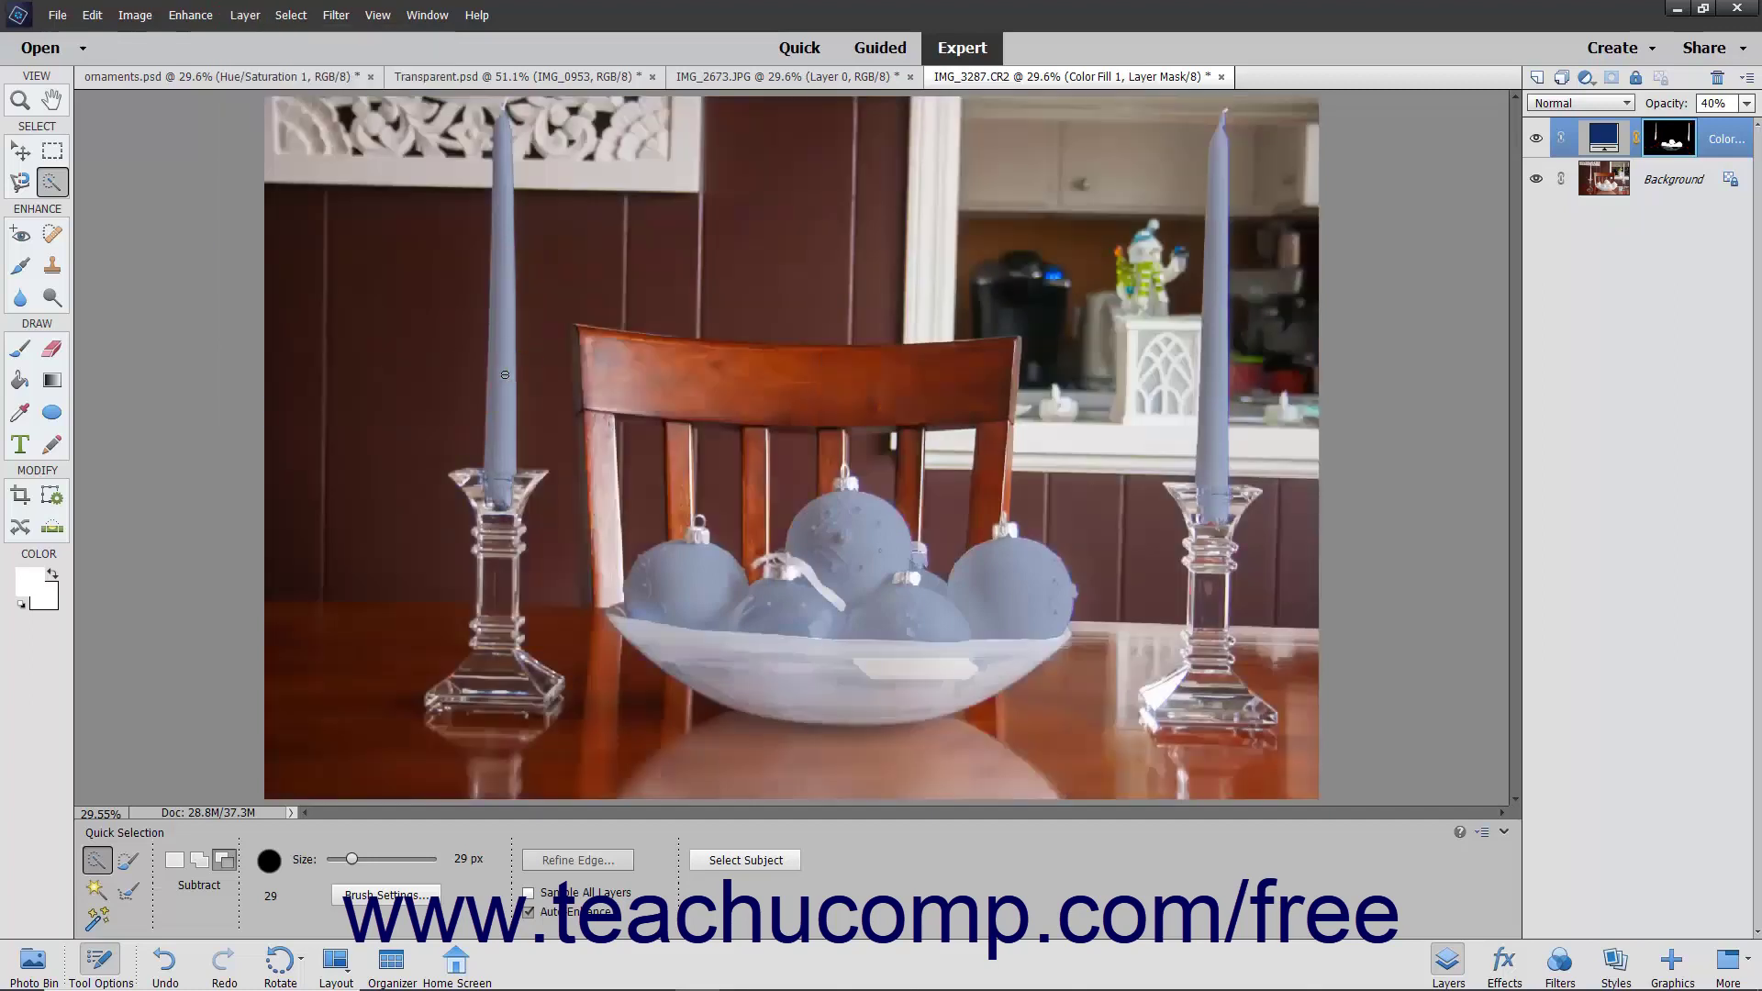
shift+click(1687, 150)
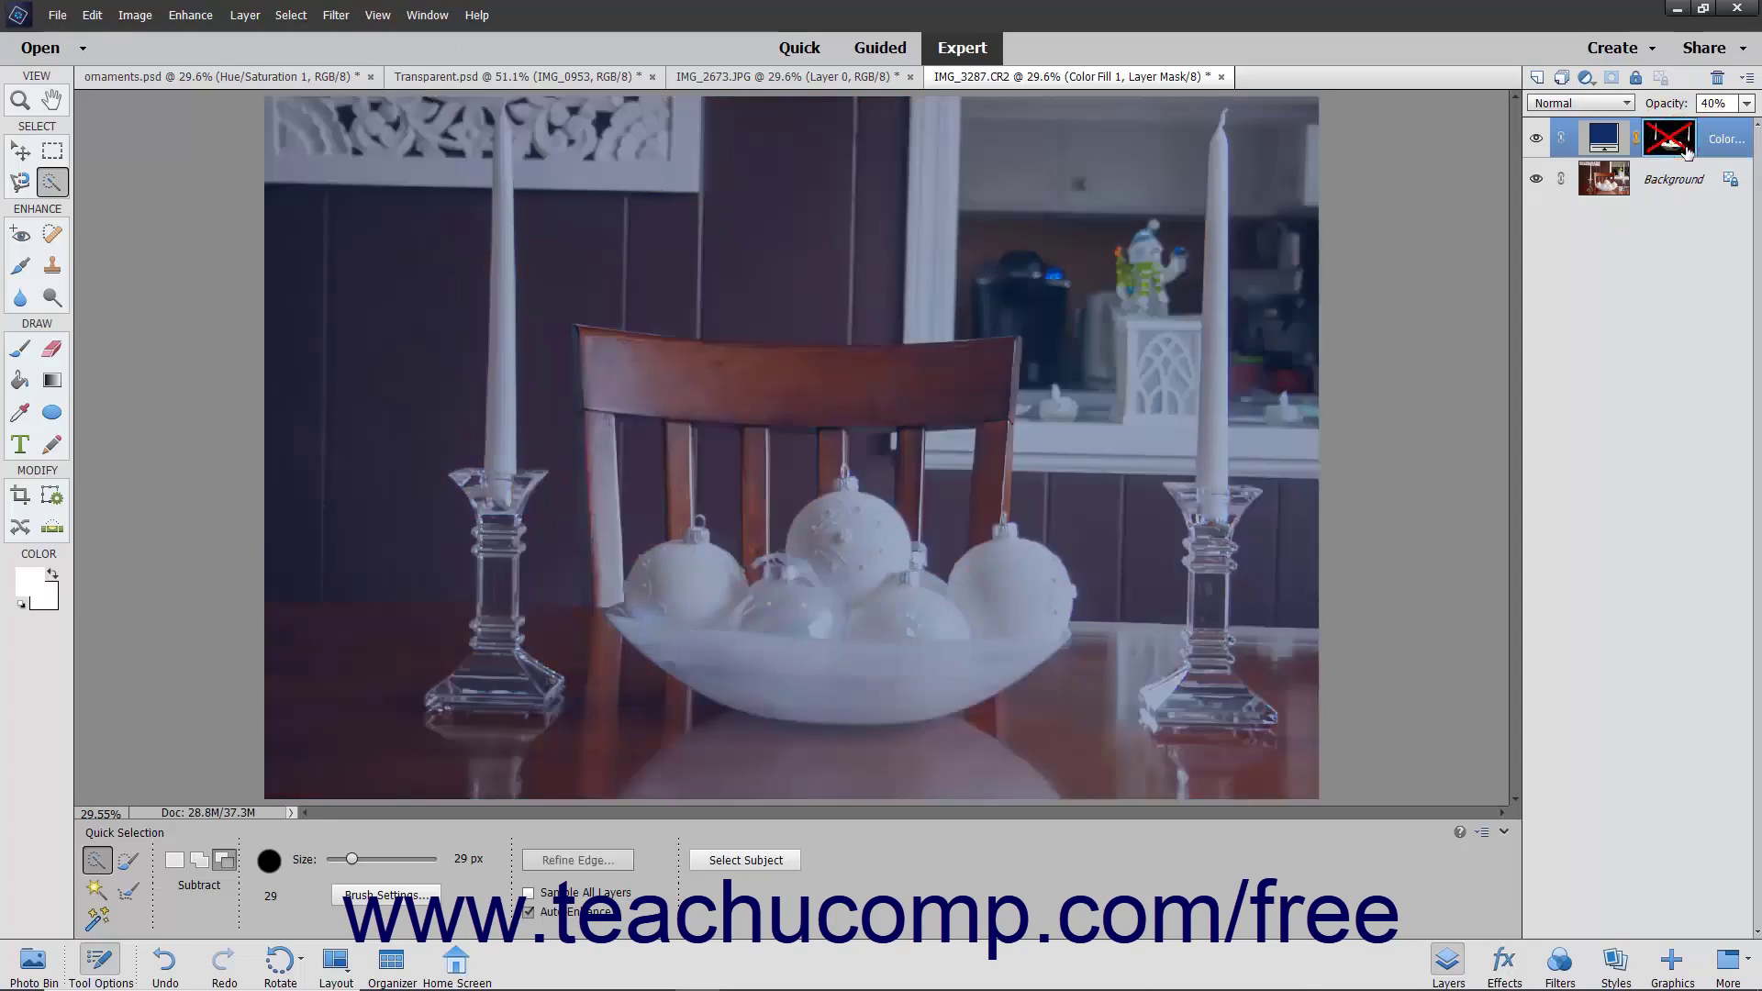
shift+click(1687, 150)
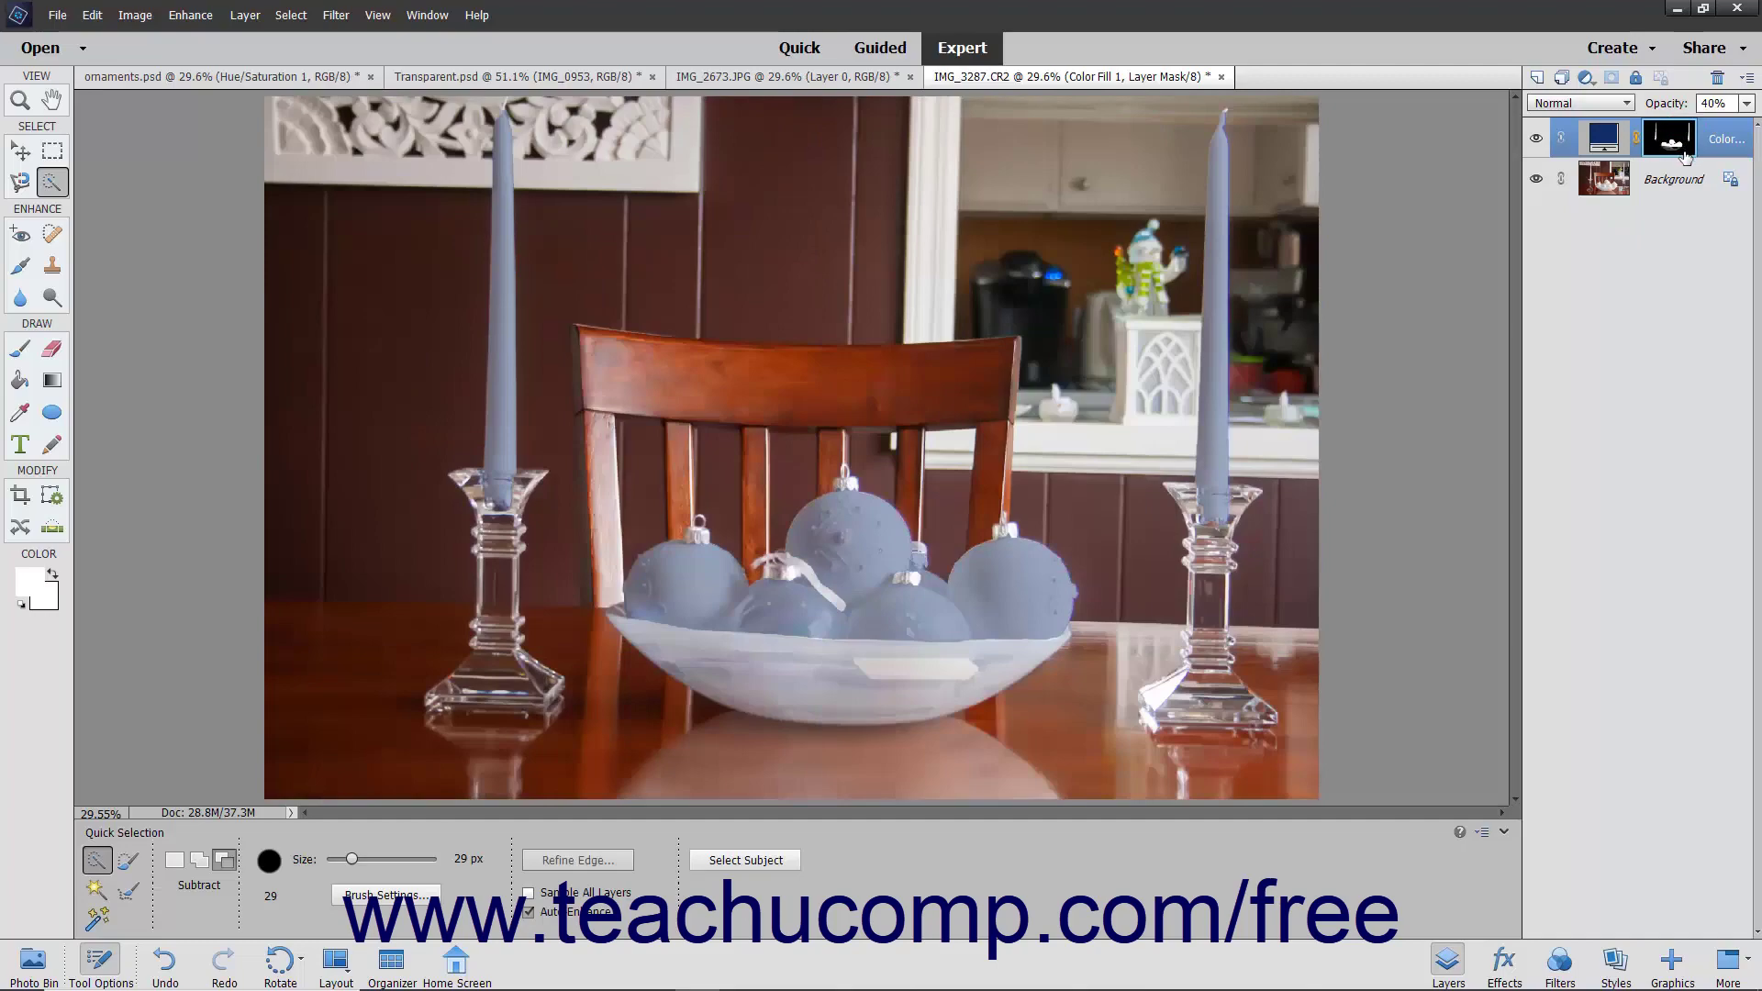